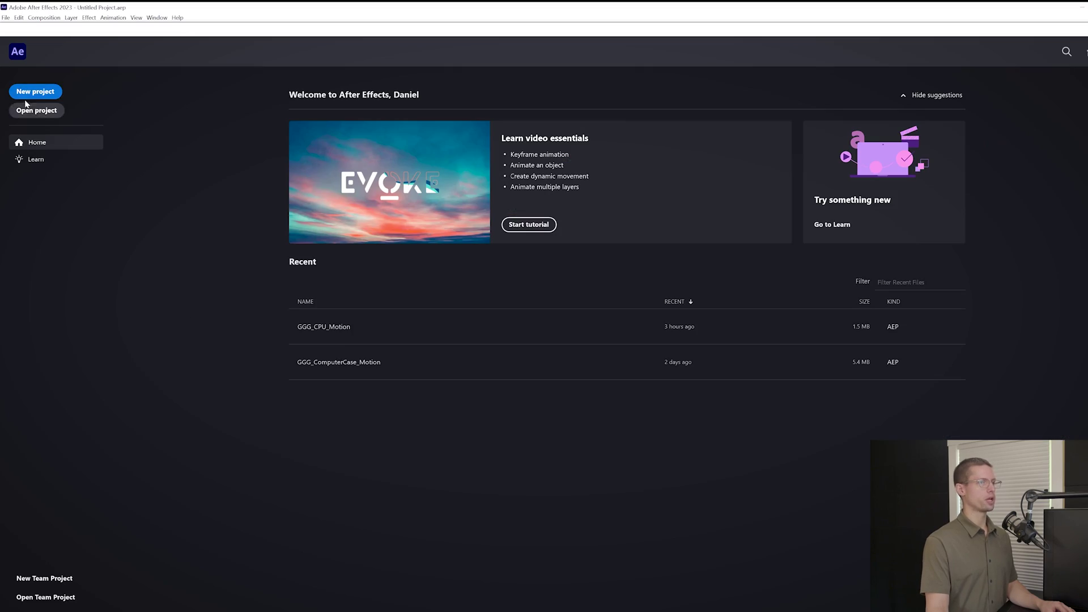
Step: Start a new project with a 3840×2160 composition named Jujutsu_Kaisen_Motion
click(24, 96)
click(524, 195)
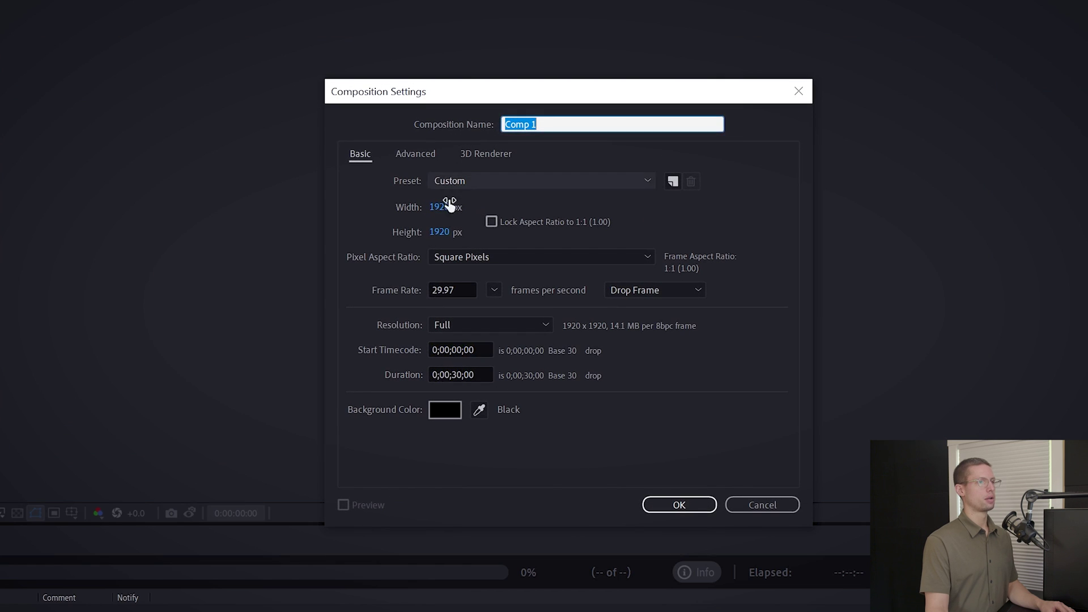
click(495, 258)
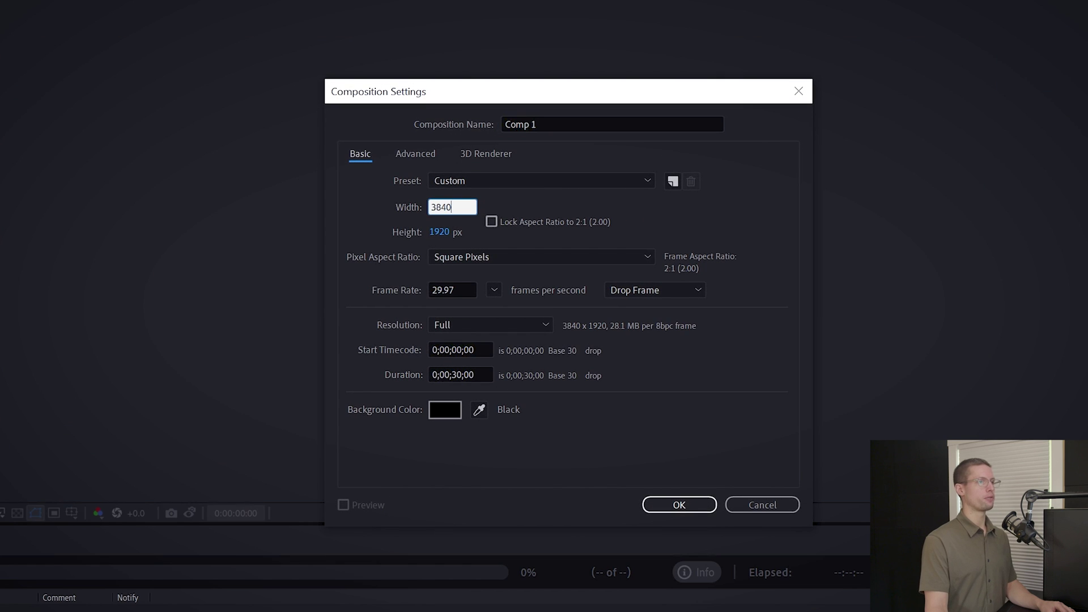
click(436, 229)
text(2160)
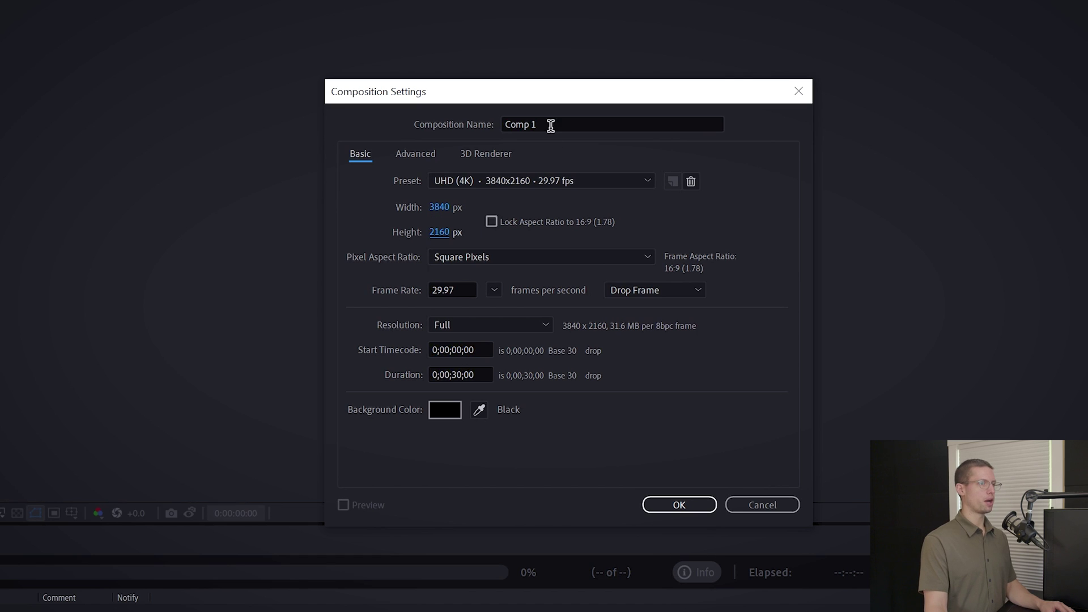
drag(551, 124, 503, 128)
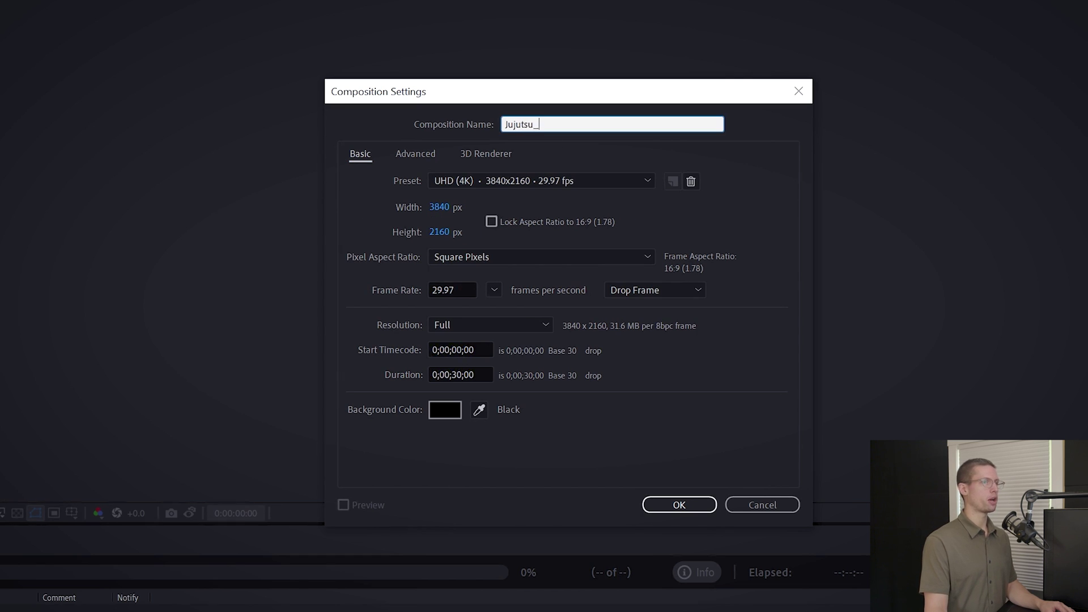
text(Jujutsu_Kaisen_Motion)
key(Return)
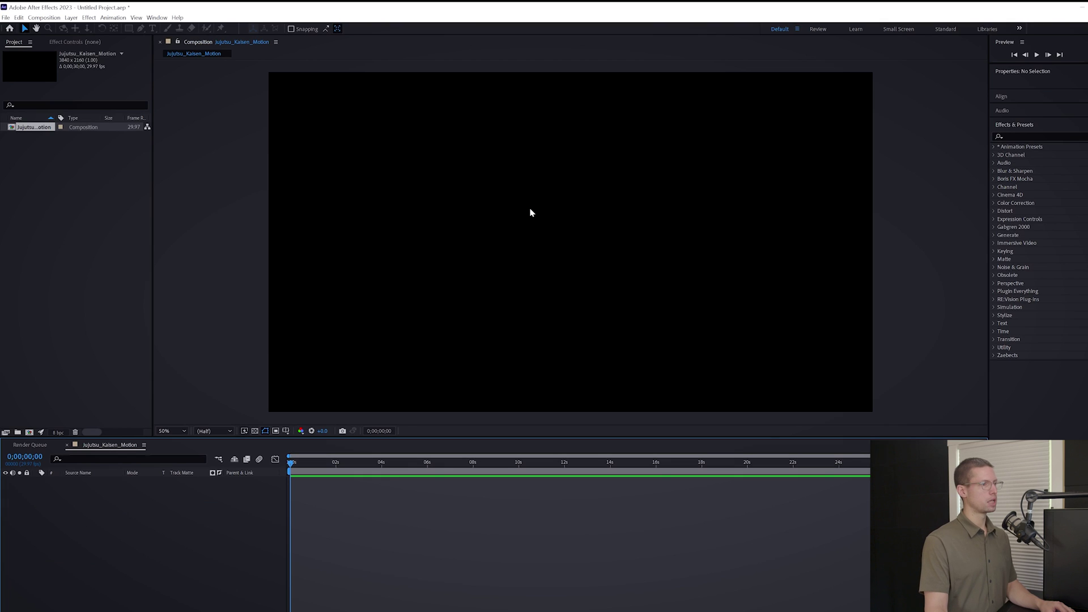
Step: Import the reference video, add it to the composition, and open its layer for Roto Brush work
click(6, 18)
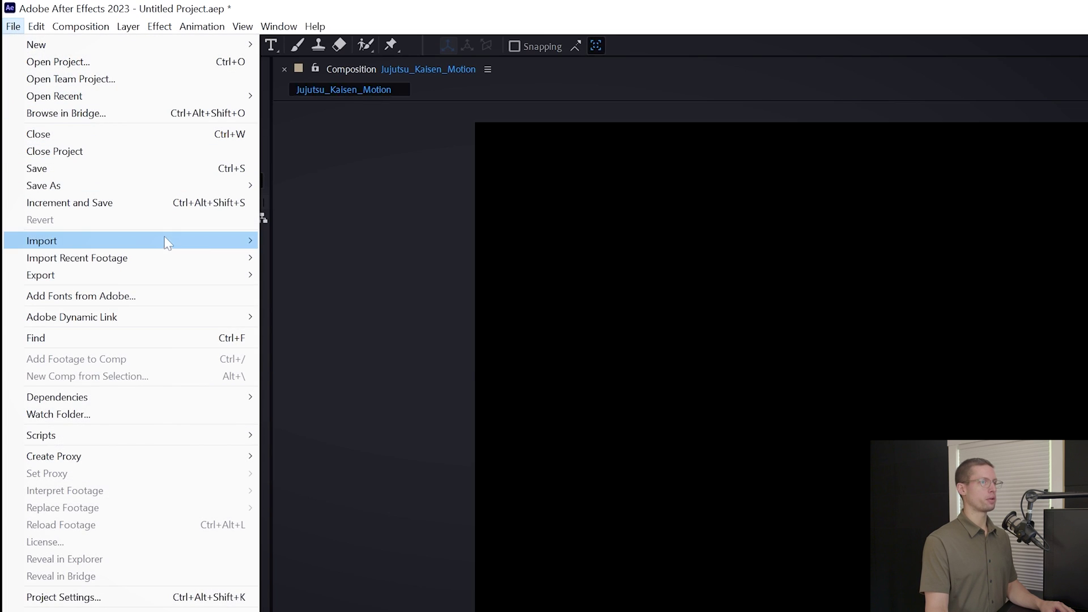
mouse_move(93, 134)
click(158, 134)
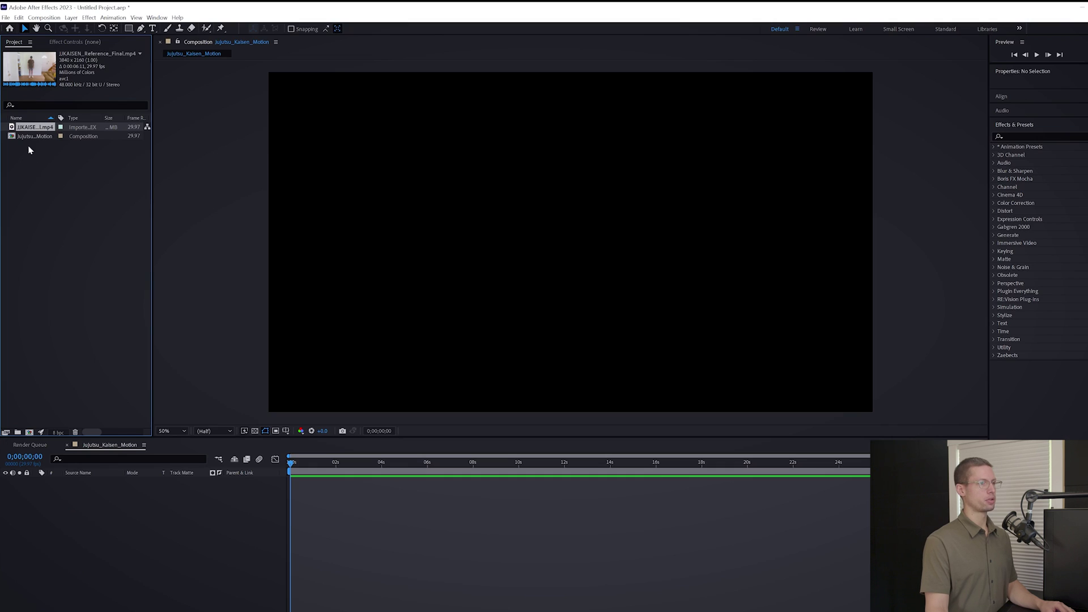
drag(92, 473, 139, 494)
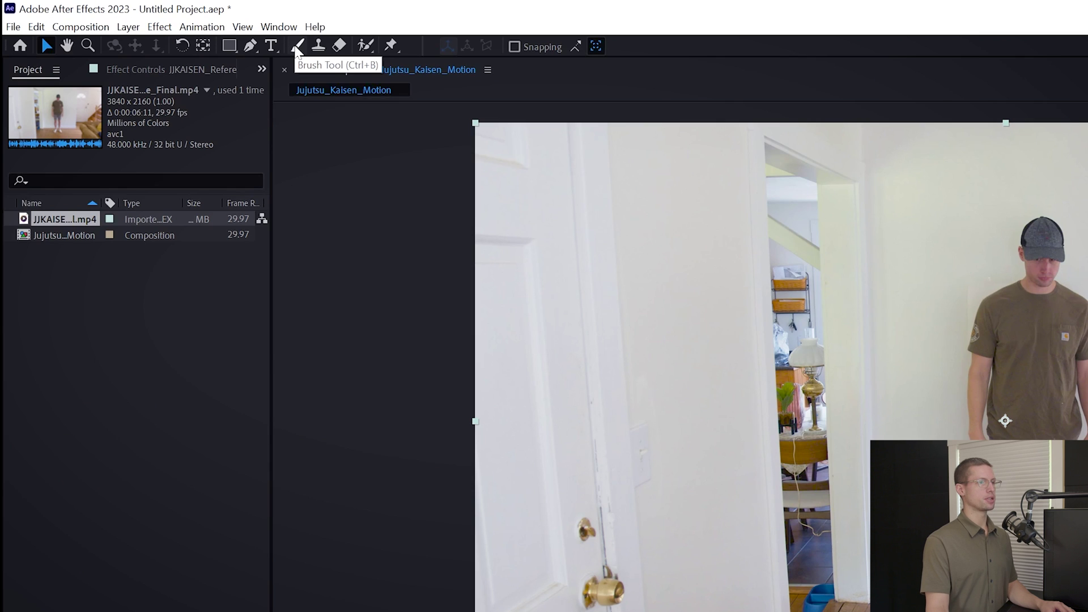
click(366, 47)
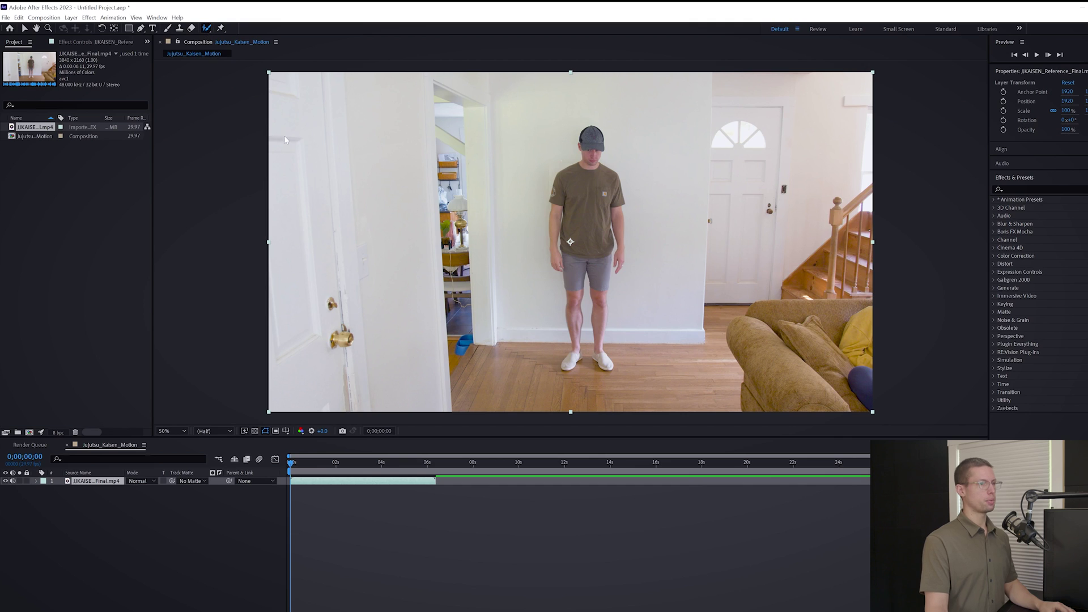
double_click(320, 483)
Step: View the layer at 100% and propagate the right-shoe Roto Brush selection through the clip
key(.)
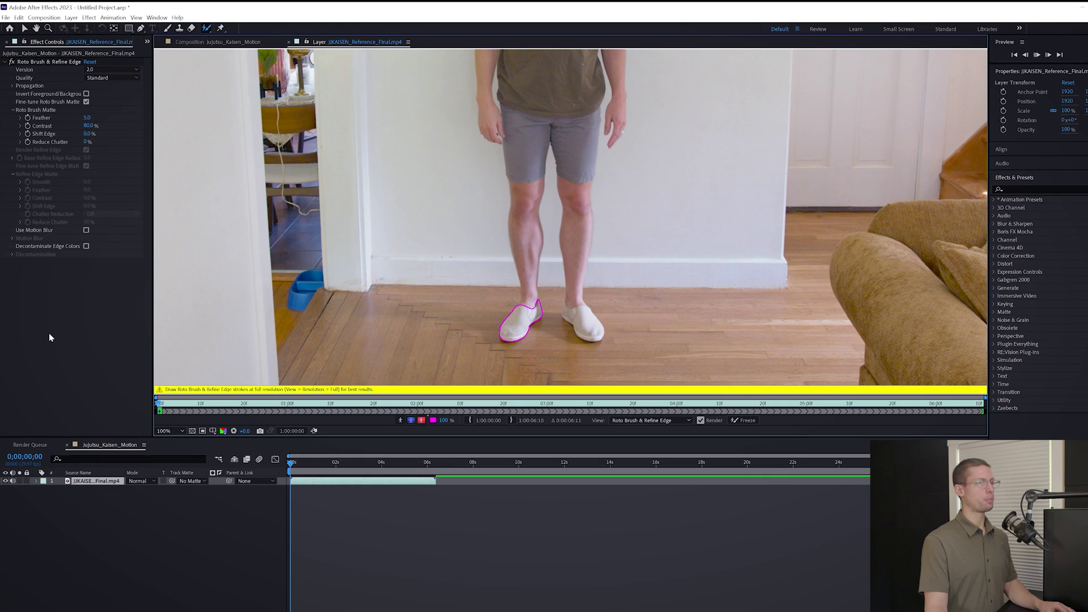
key(space)
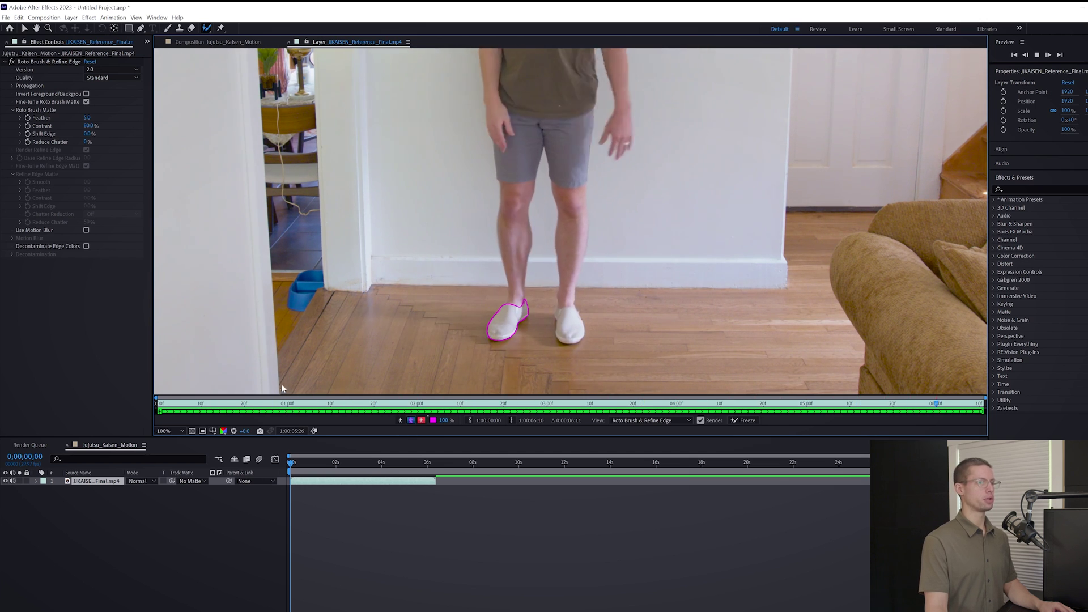
Step: Duplicate the footage layer and pre-compose the copy as Right_Foot
click(207, 42)
key(ctrl+d)
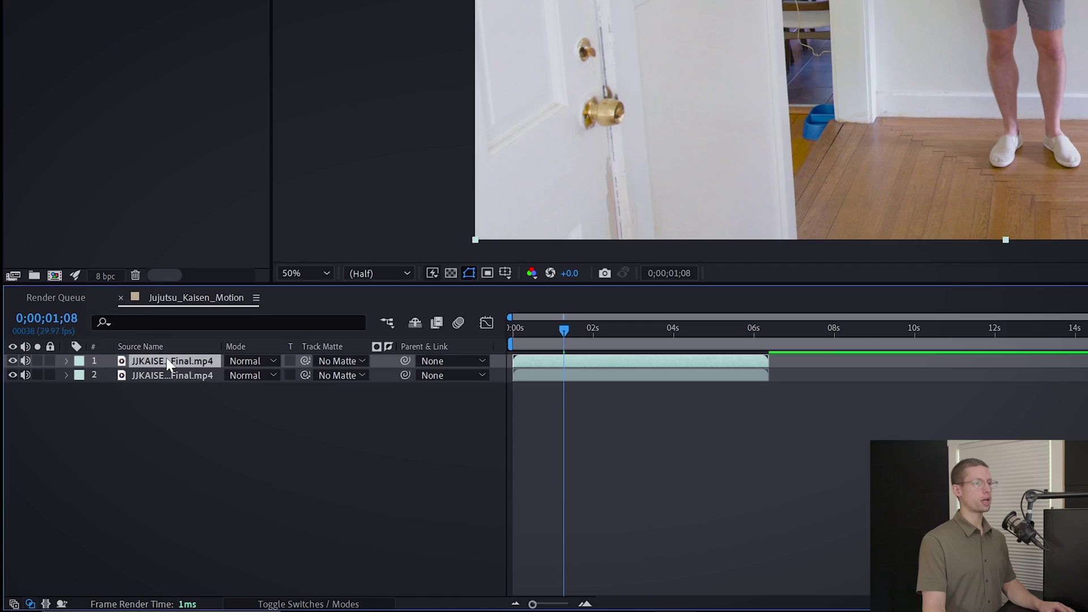
right_click(91, 480)
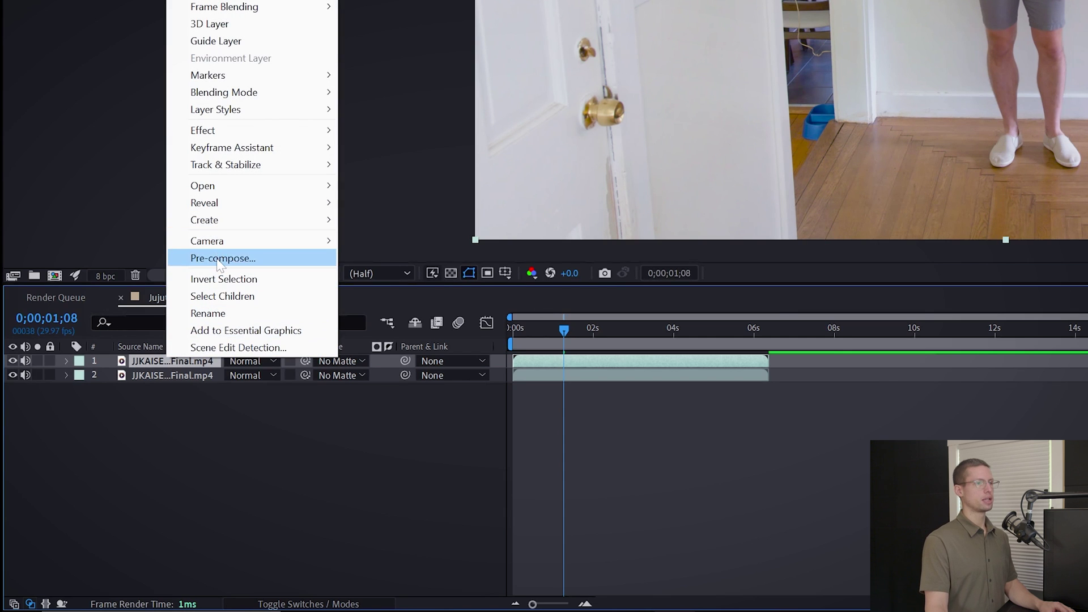
click(223, 259)
text(Right)
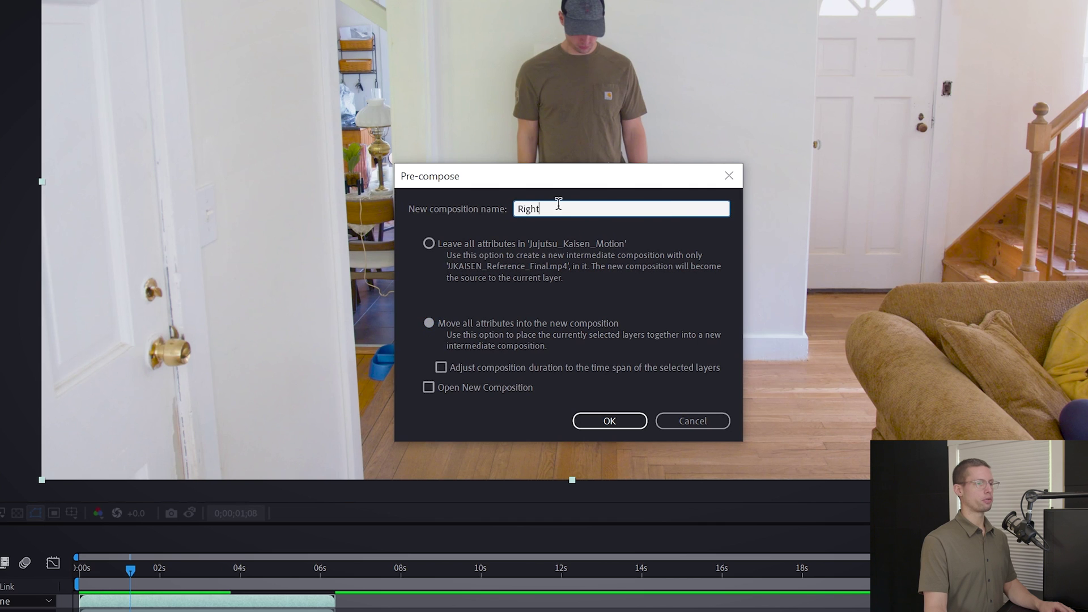
text(_Foot)
key(Return)
Step: Propagate the foot rotoscope through the clip, save the project, then propagate a leg selection
click(357, 42)
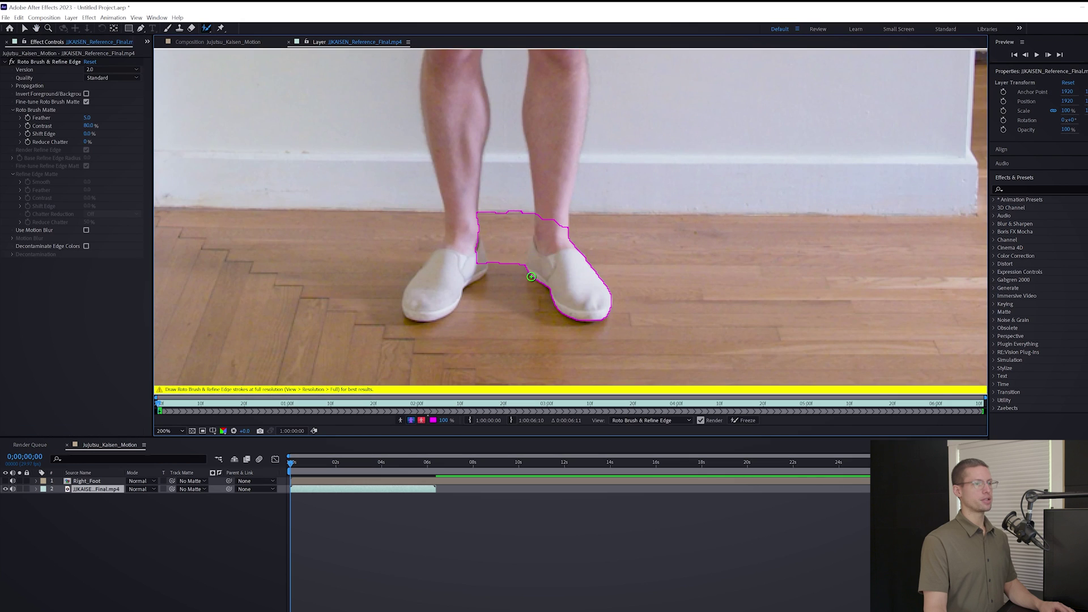
key(space)
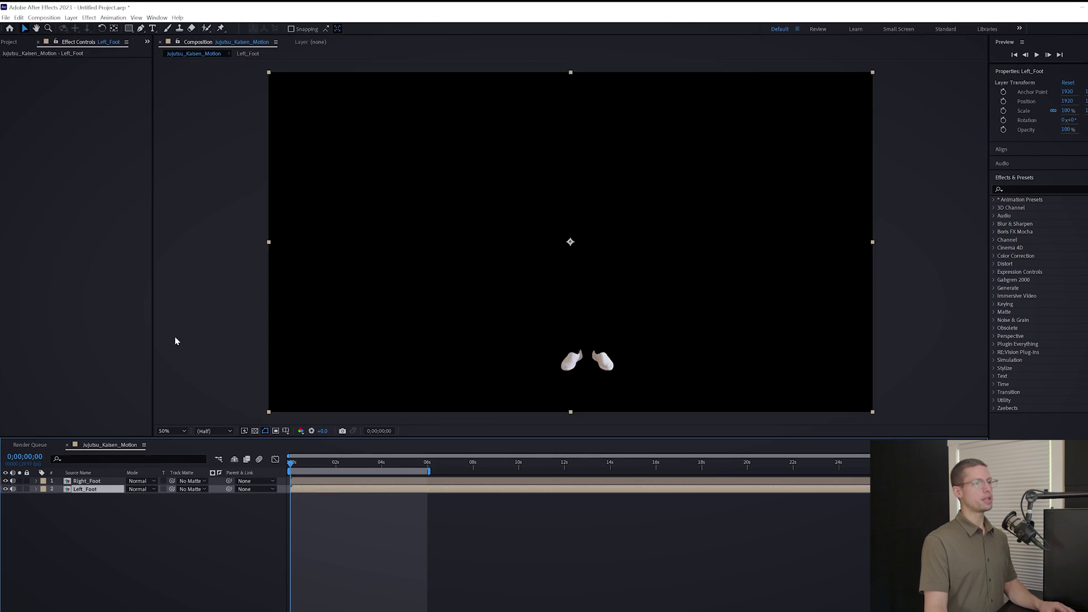
key(ctrl+s)
key(Return)
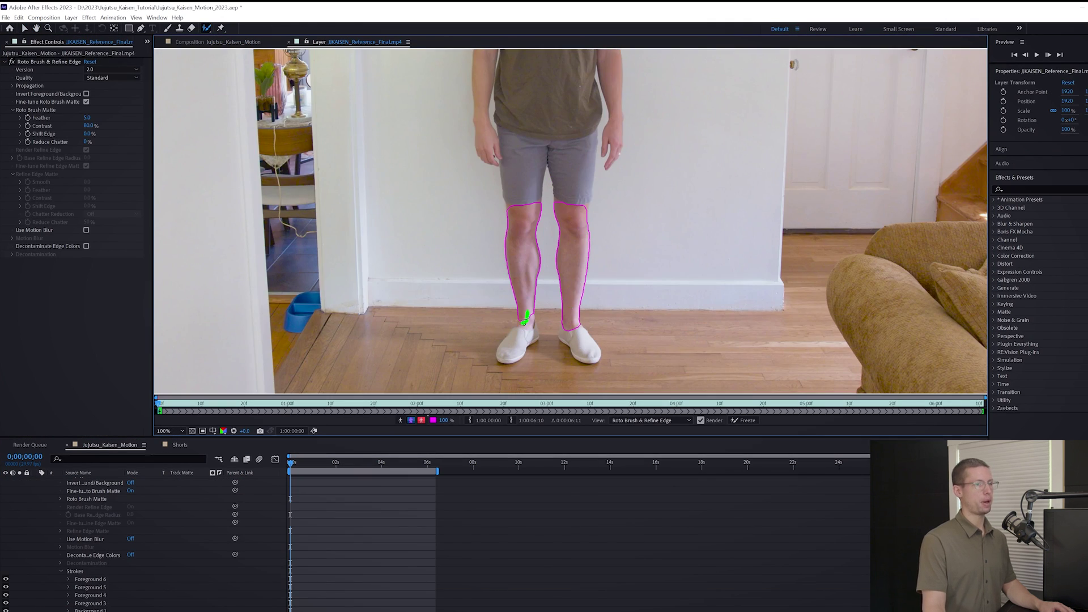
key(space)
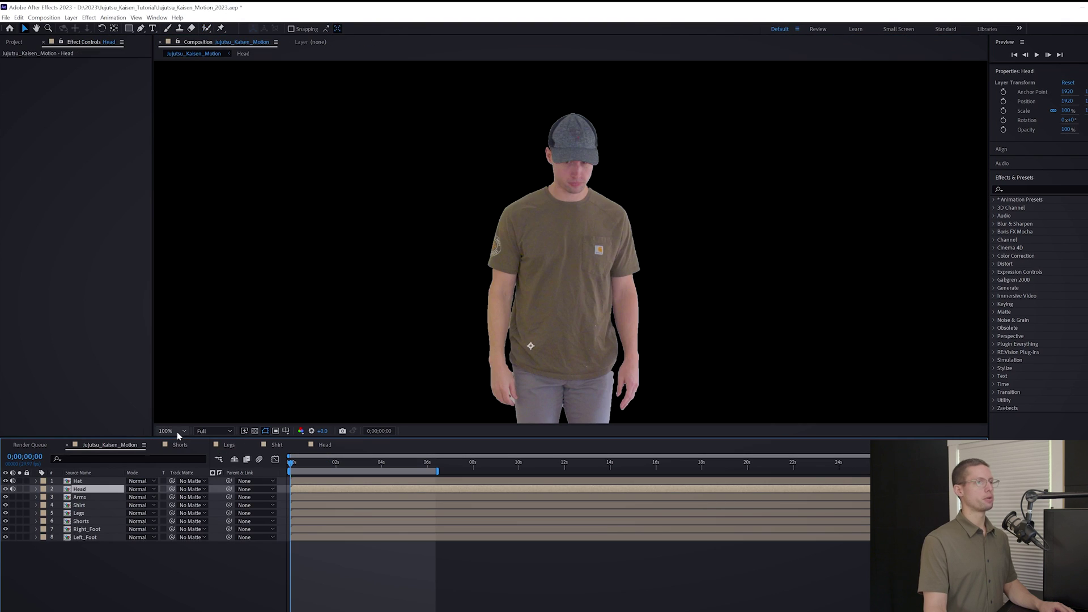
Step: Fit the comp in the viewer and hide every body-part layer except Left_Foot
click(177, 432)
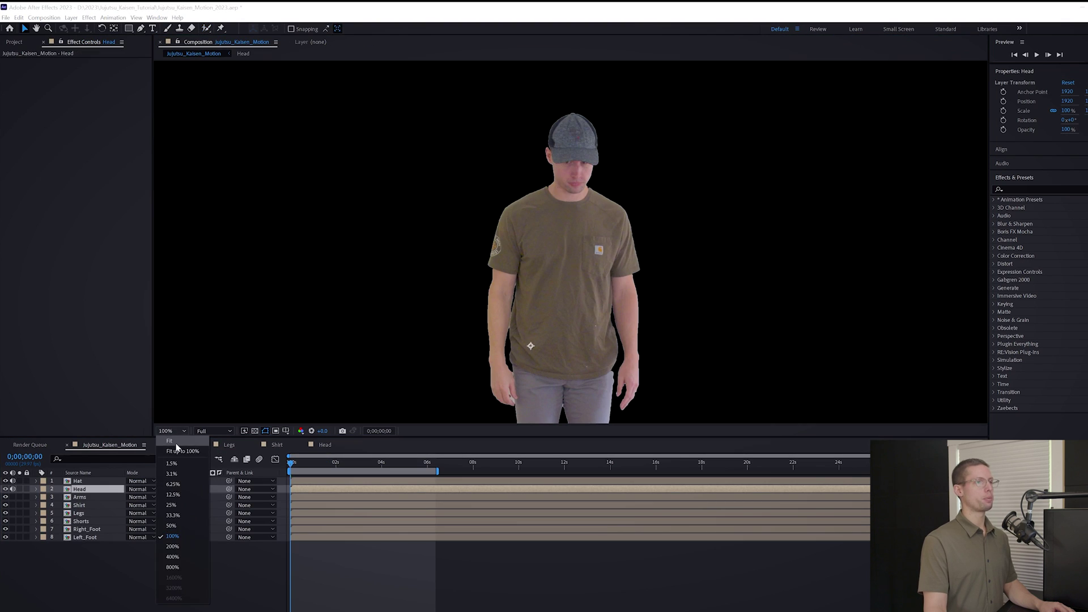
click(170, 448)
click(348, 555)
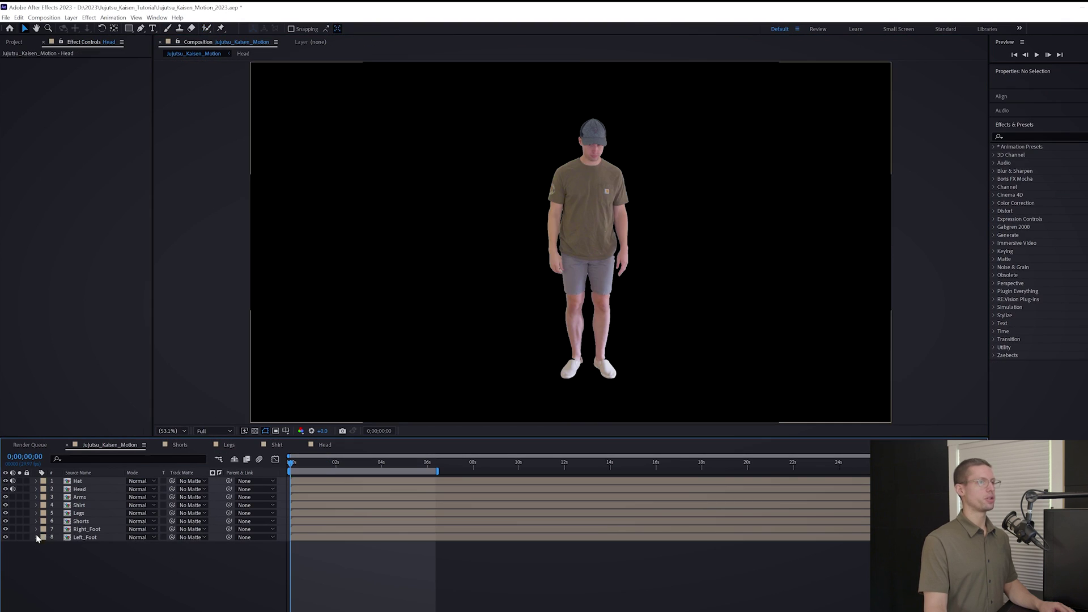
key(ctrl+Up)
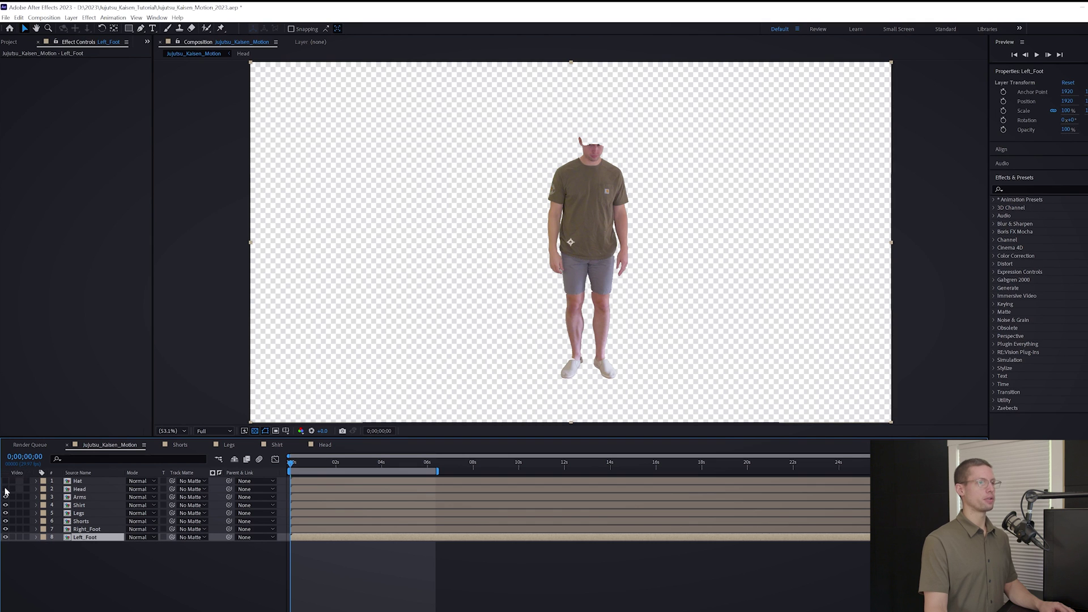
drag(5, 506, 5, 531)
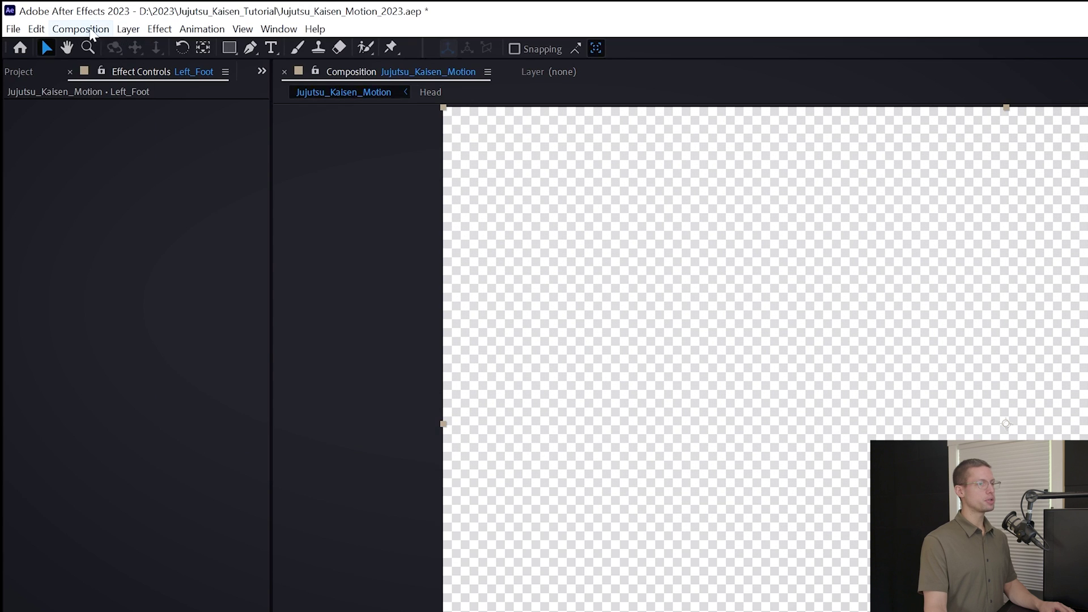
Step: Queue the comp for render as QuickTime, Animation codec, RGB + Alpha
click(92, 30)
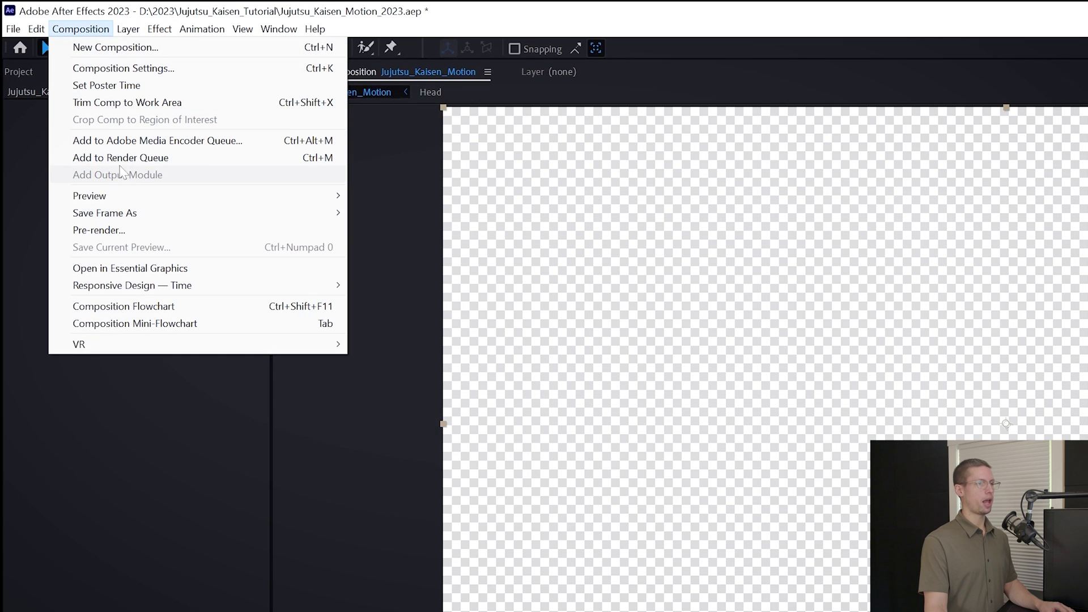
click(116, 155)
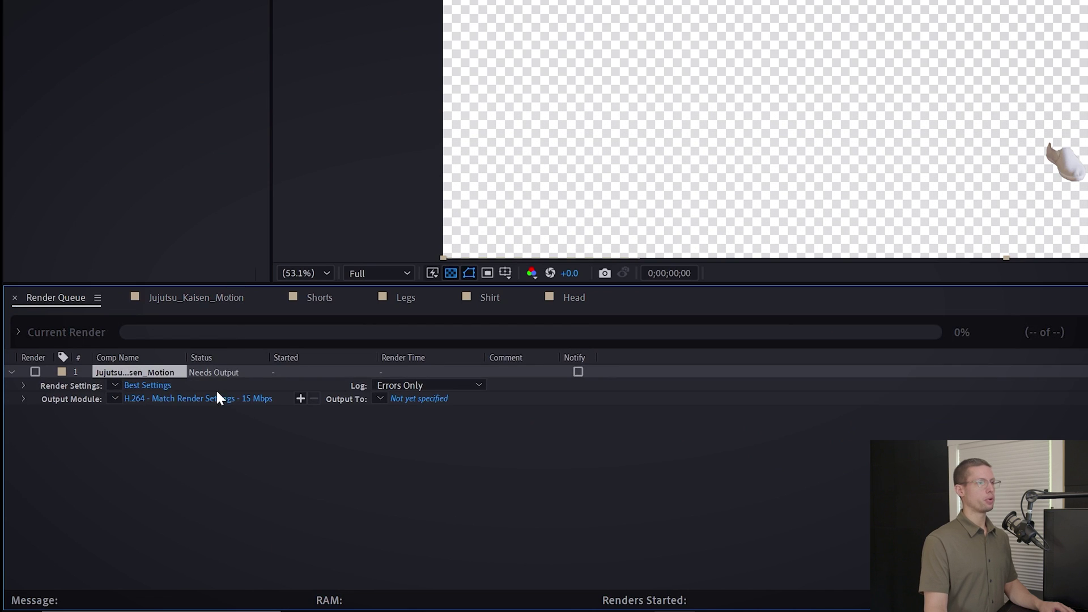
click(211, 400)
click(532, 96)
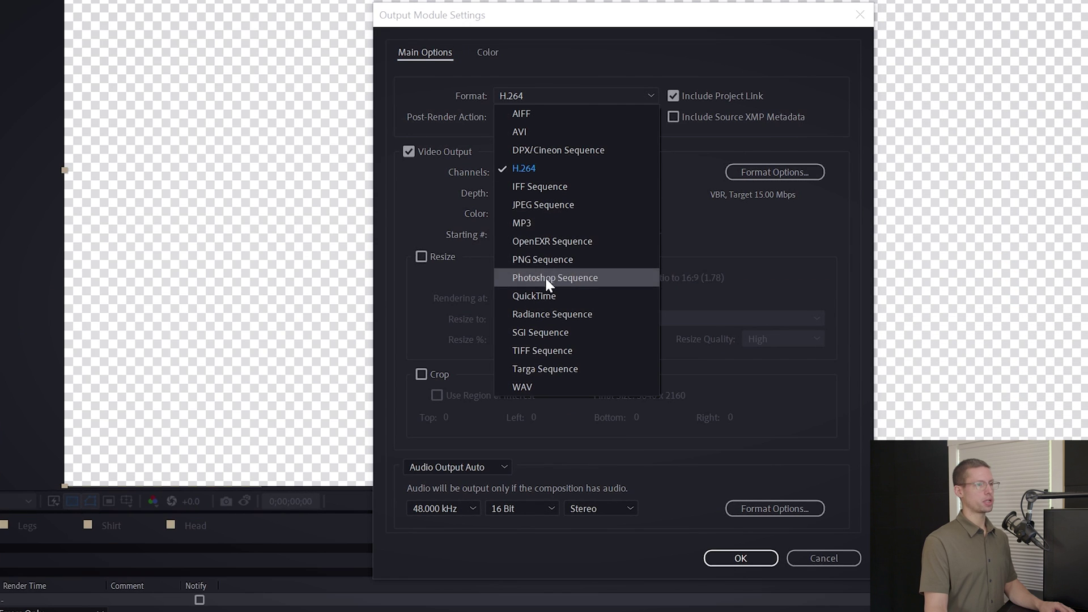
click(541, 295)
click(553, 172)
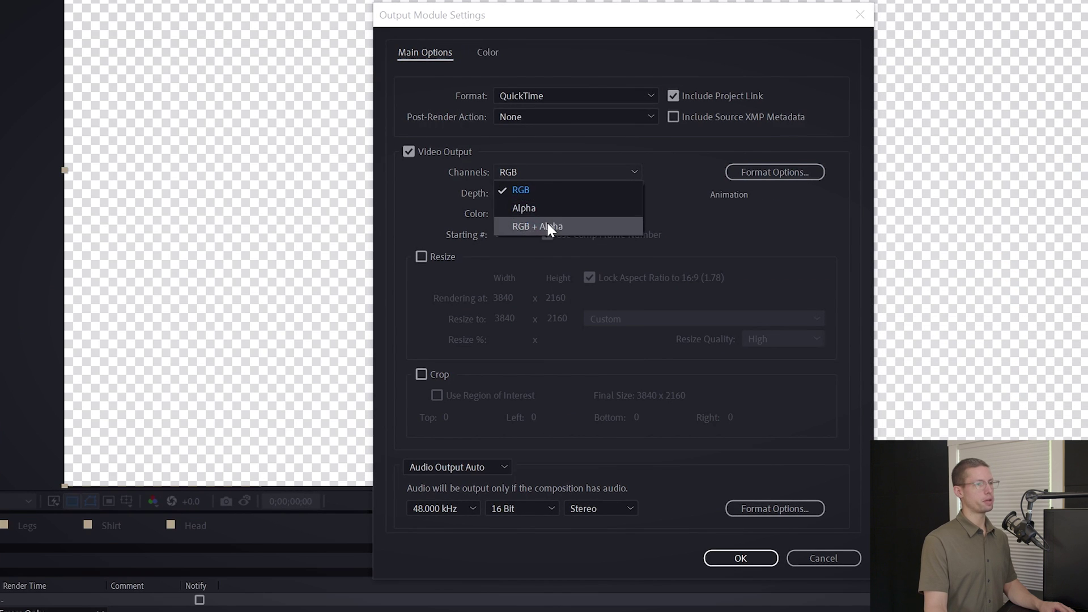
key(Escape)
click(738, 172)
click(165, 6)
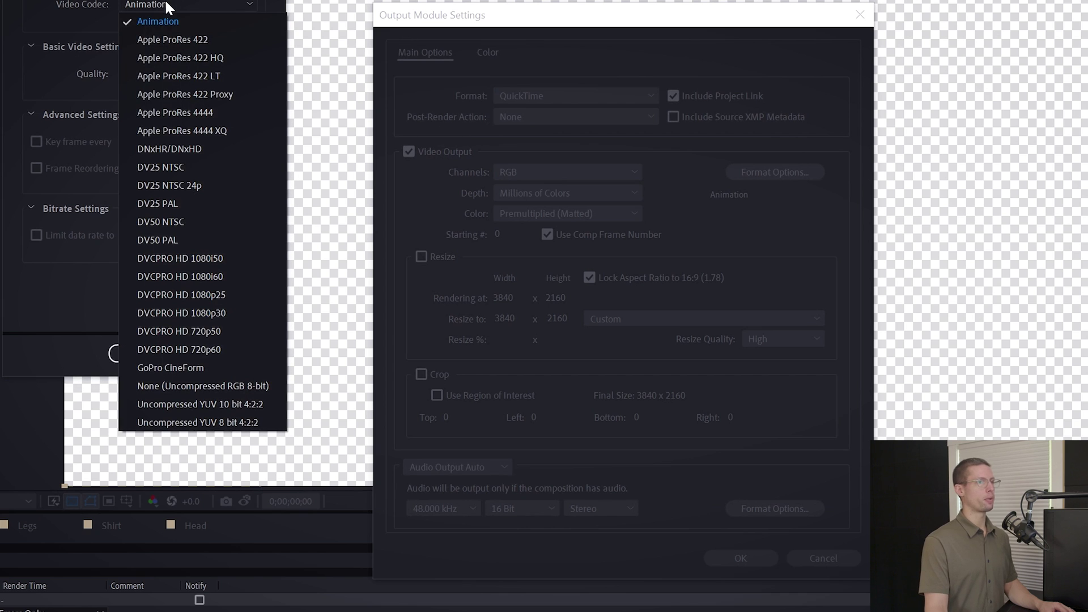
click(154, 21)
click(146, 351)
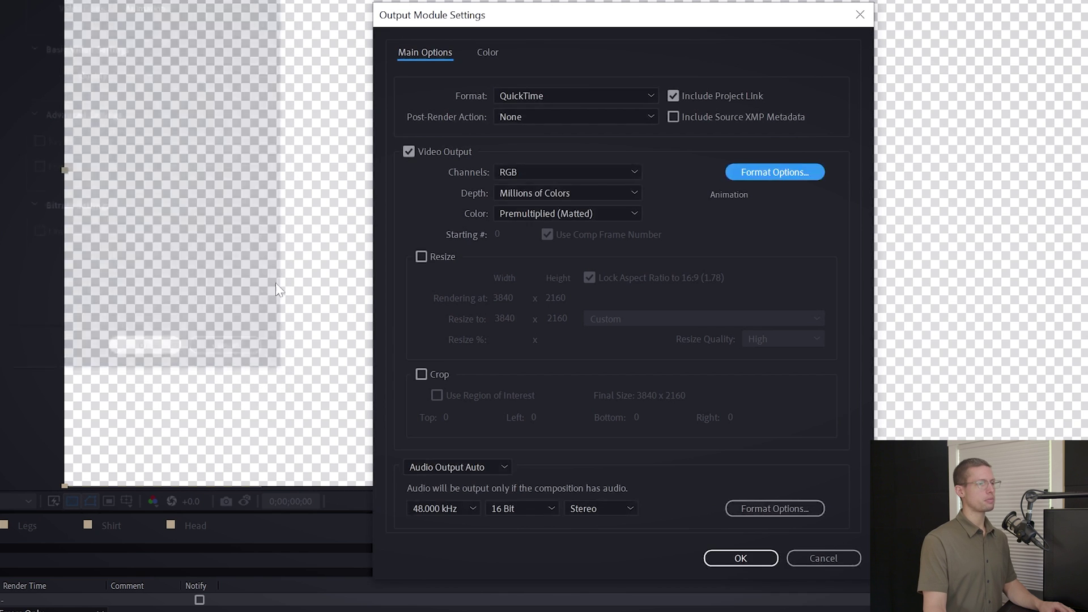
click(737, 558)
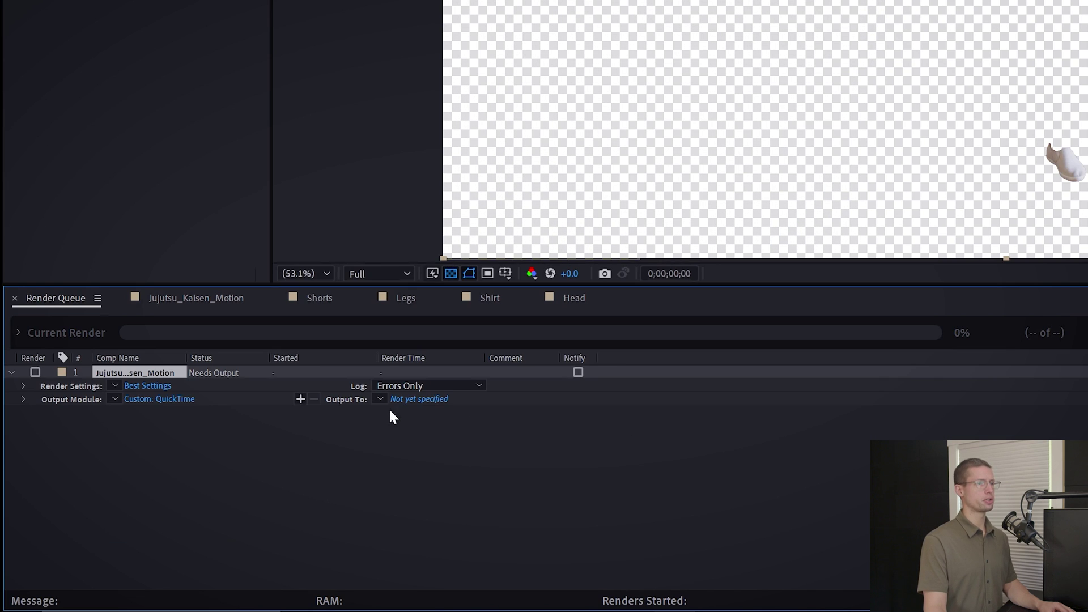
Step: Name the rendered output file with the '_Left_F' suffix
click(403, 400)
text(_Left_Foot)
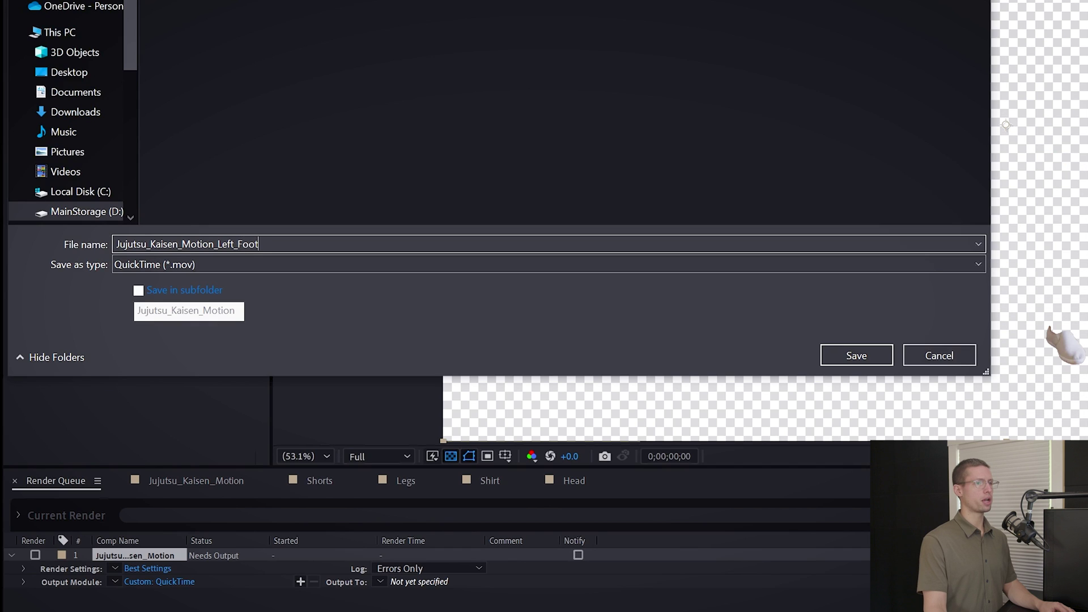
key(Return)
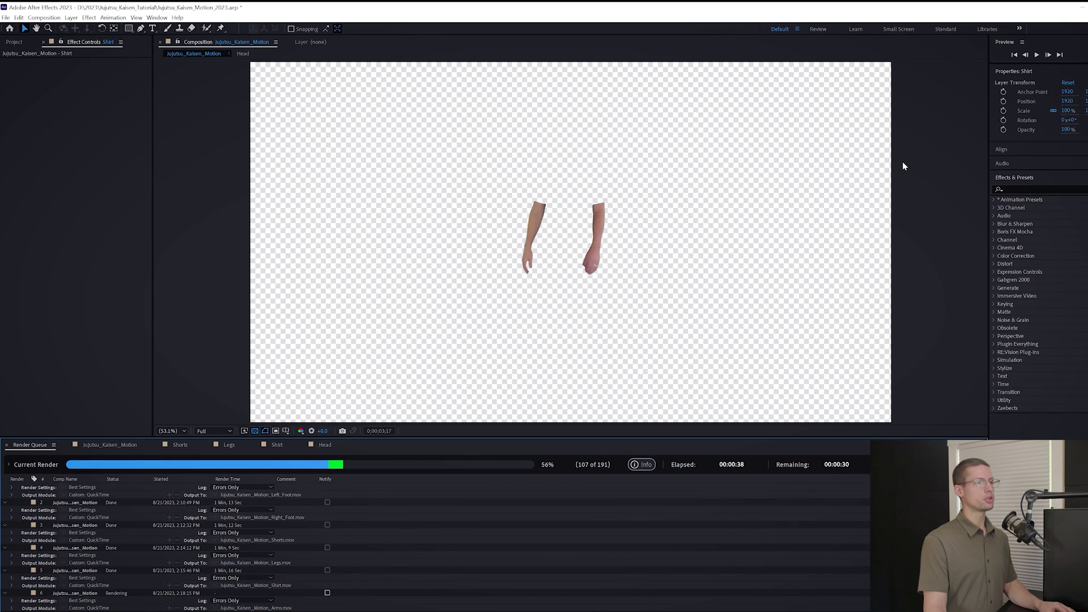
Step: Create a new 7-second composition named Jujutsu_Kaisen_Styling
click(6, 17)
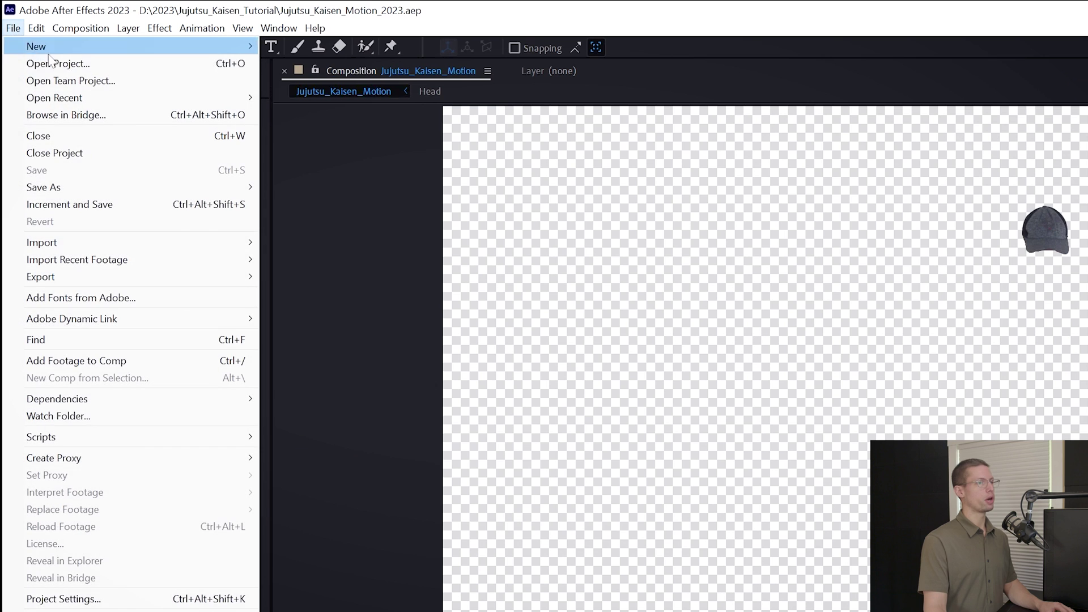
key(ctrl+n)
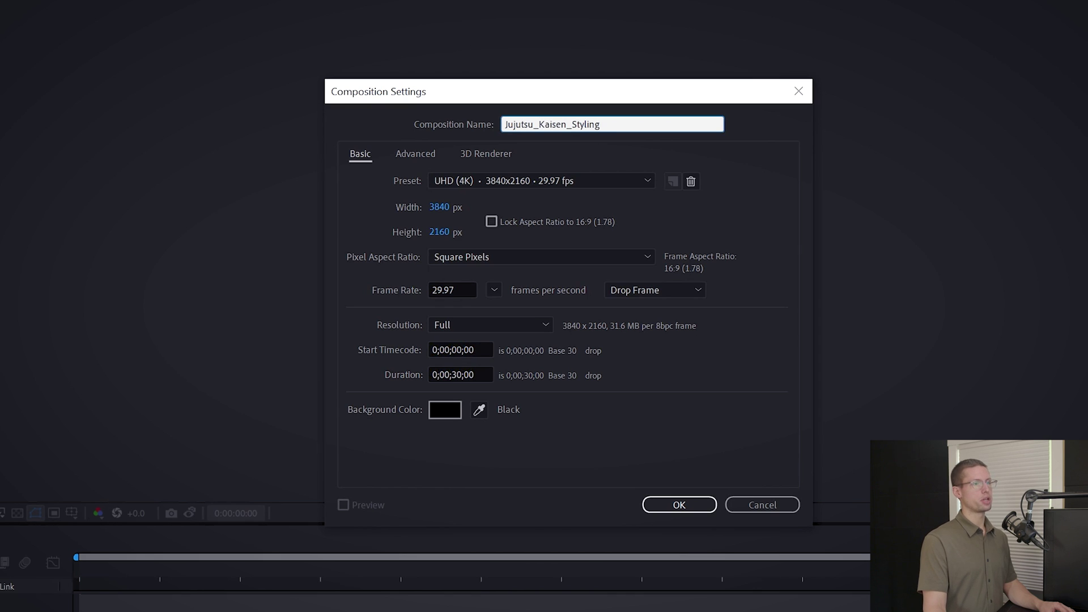
click(455, 374)
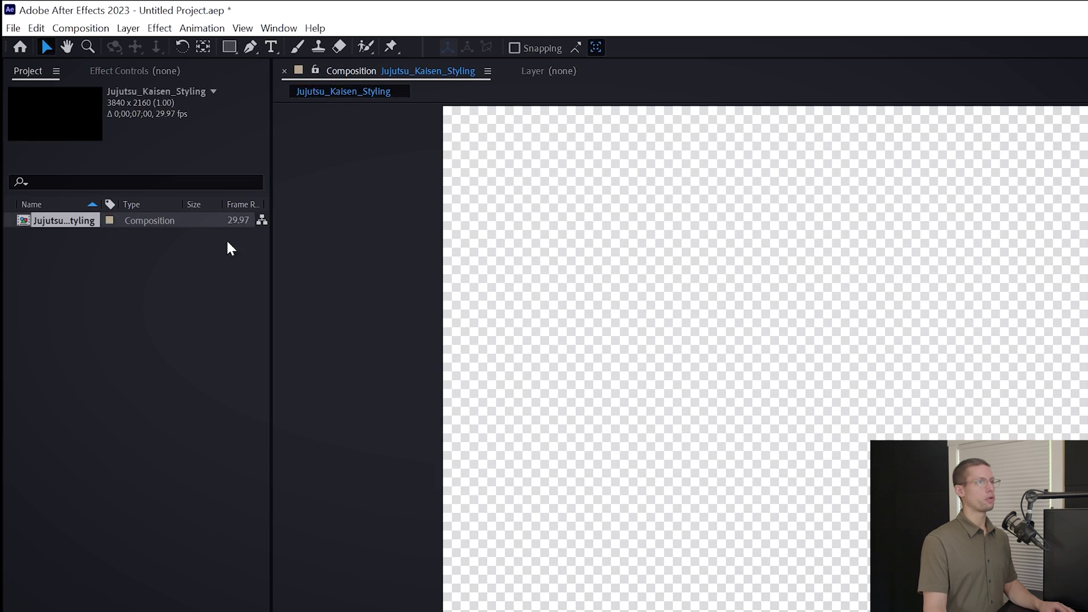
Step: Import all eight rendered body-part movies and drop them into the composition as layers
key(alt+f)
mouse_move(183, 243)
click(309, 245)
drag(315, 253, 964, 170)
key(Return)
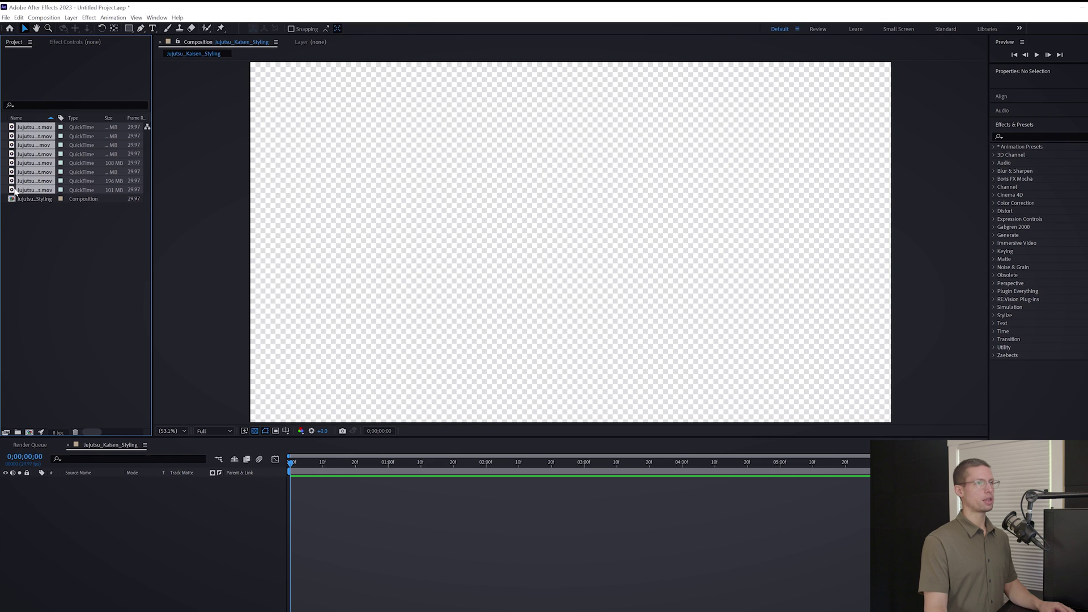
drag(14, 193, 73, 561)
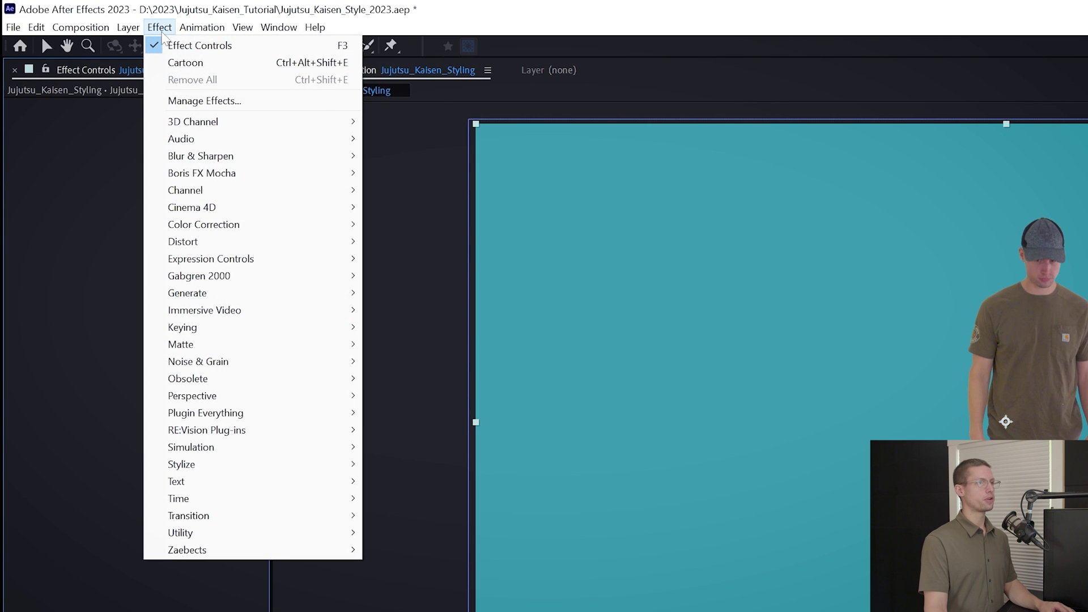
Step: Auto-trace Shirt.mov over the Work Area, then expand its Masks and select an extra traced mask
mouse_move(128, 27)
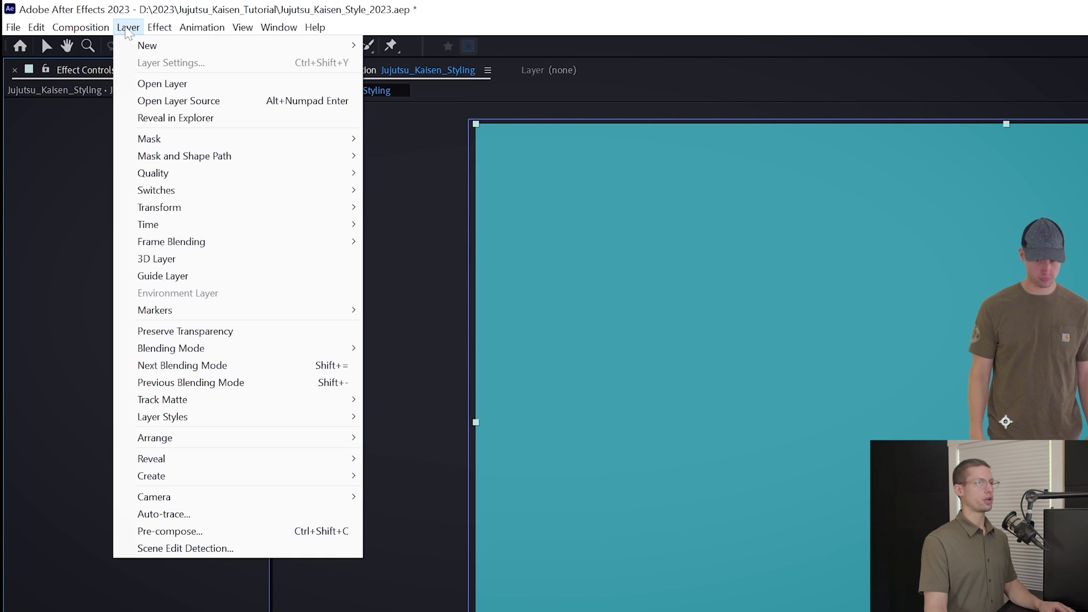
click(264, 517)
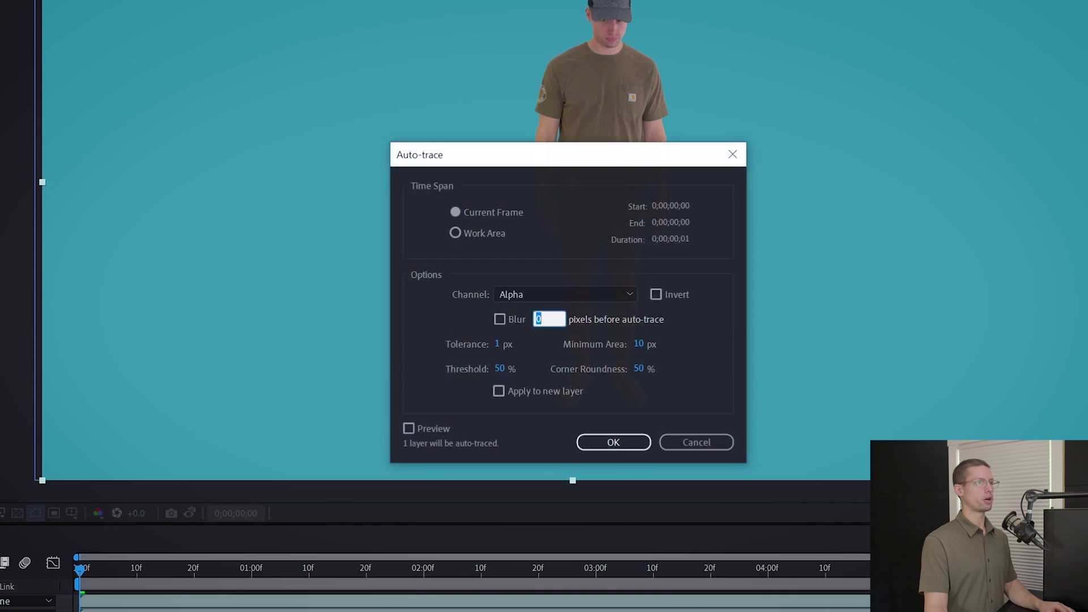
click(457, 233)
click(614, 443)
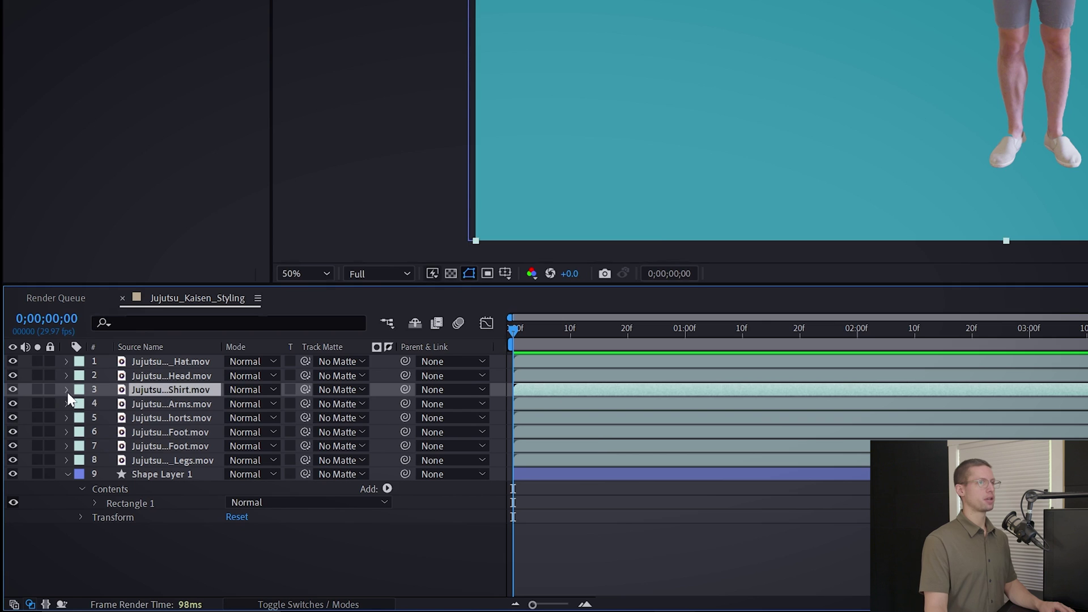
click(37, 496)
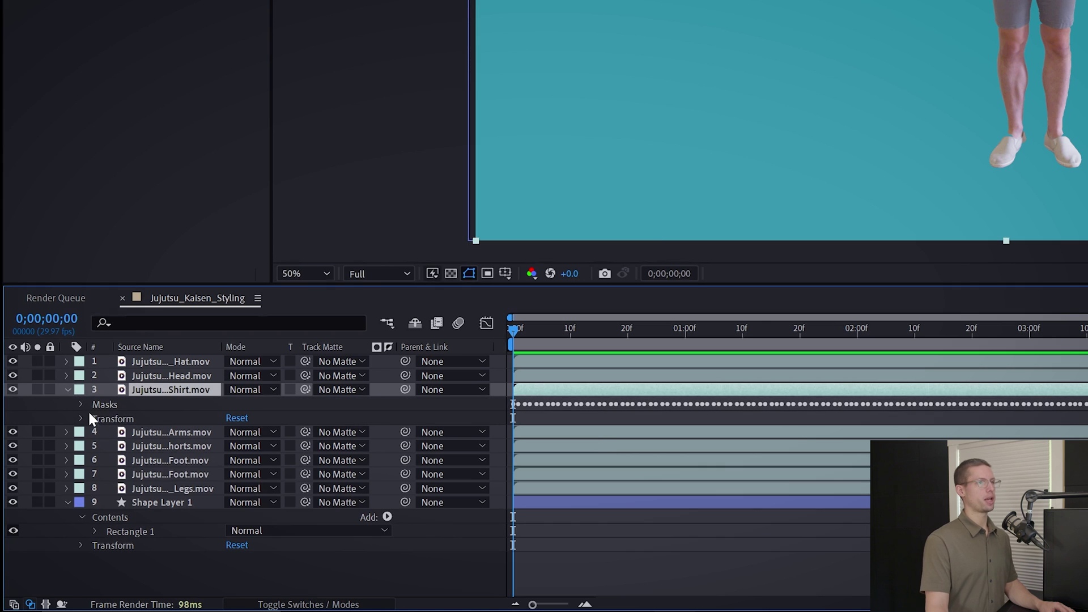
click(79, 403)
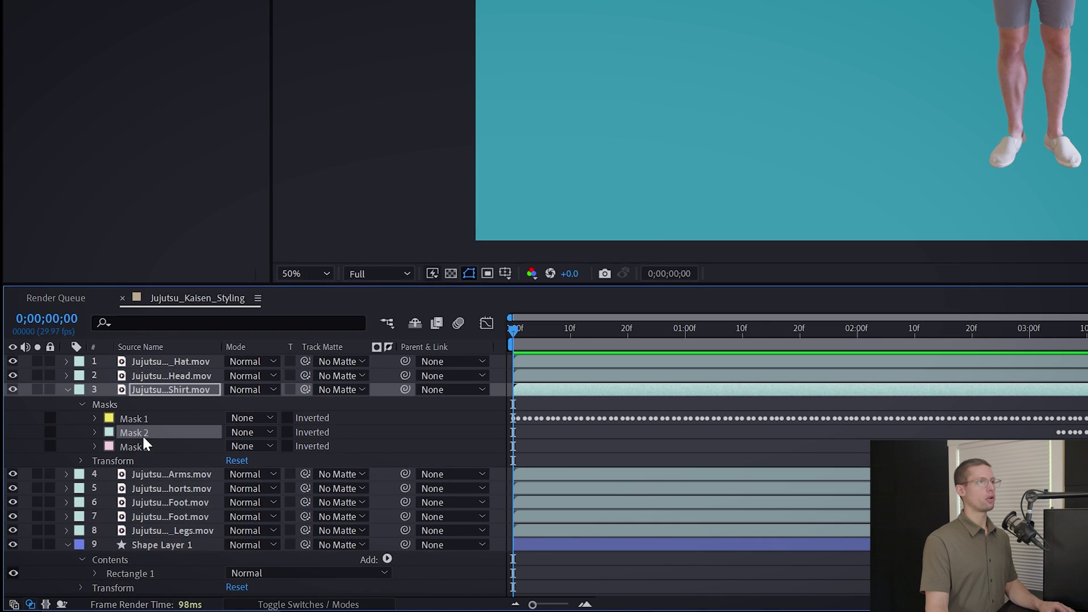
click(138, 430)
Step: Create a new solid layer colored black
click(126, 28)
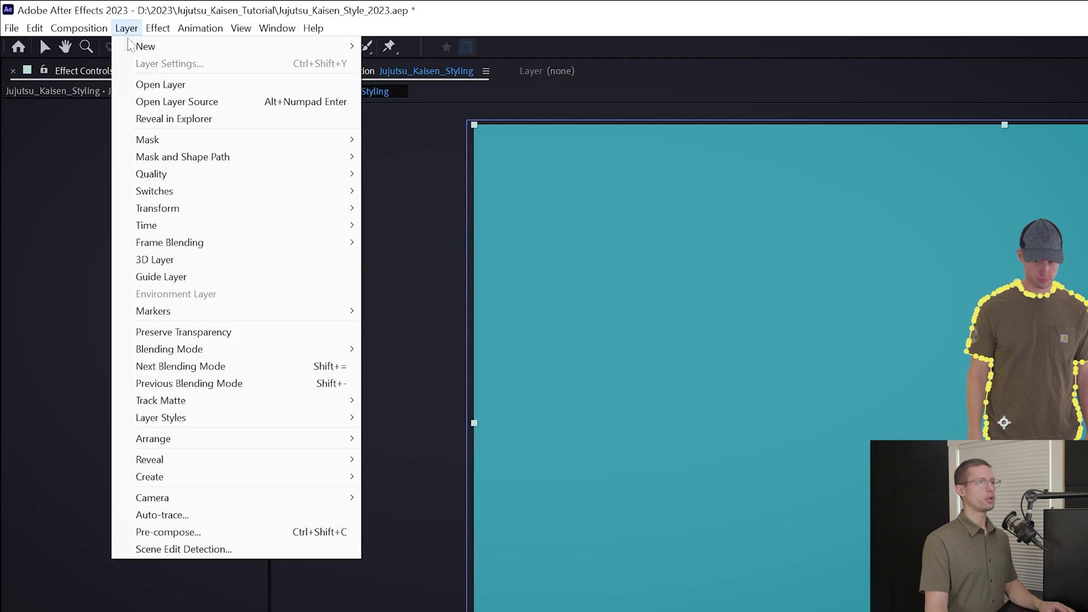
mouse_move(267, 52)
click(570, 64)
click(558, 419)
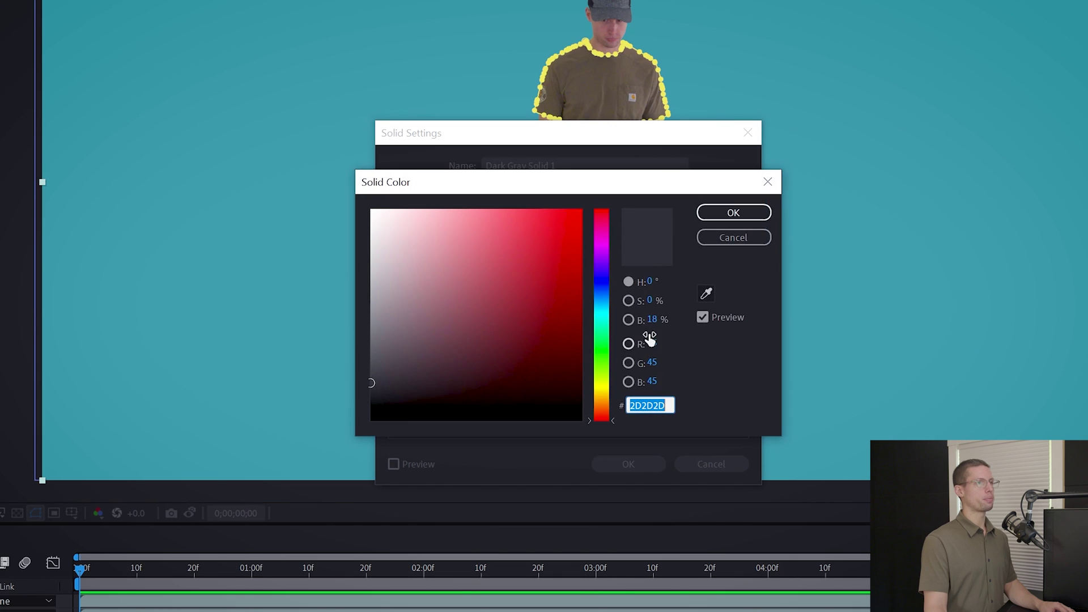
drag(541, 368, 347, 428)
key(Return)
click(628, 464)
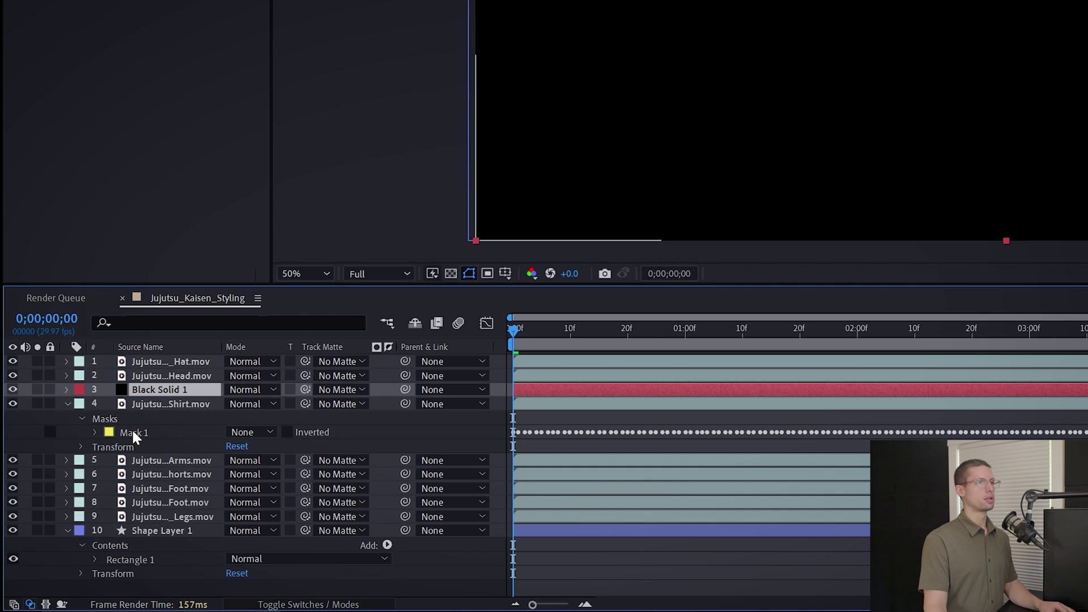
Step: Transfer the shirt's traced Mask 1 onto Black Solid 1
click(75, 522)
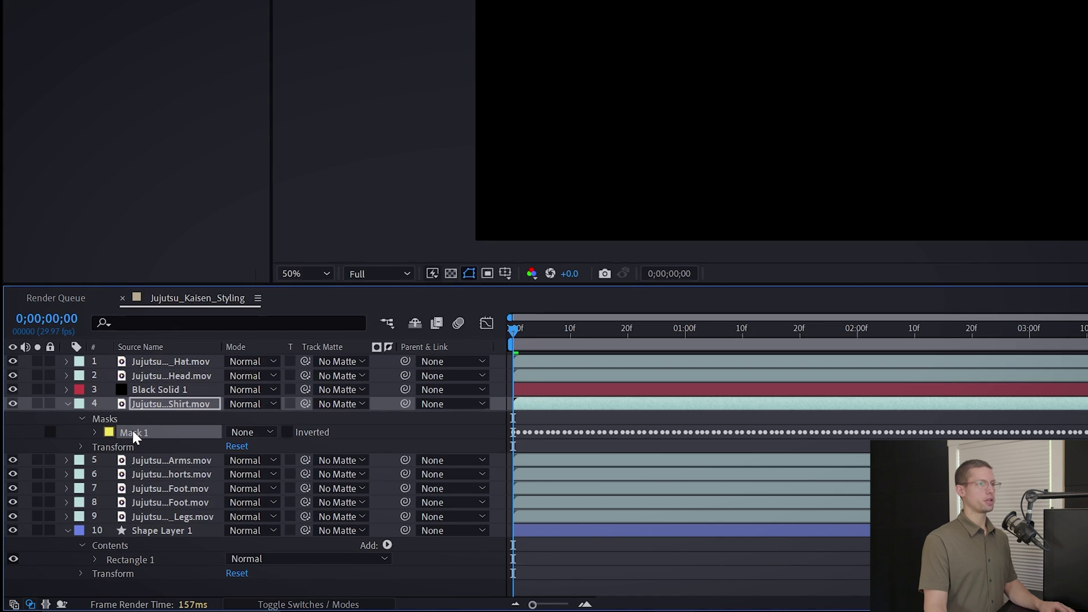
click(161, 391)
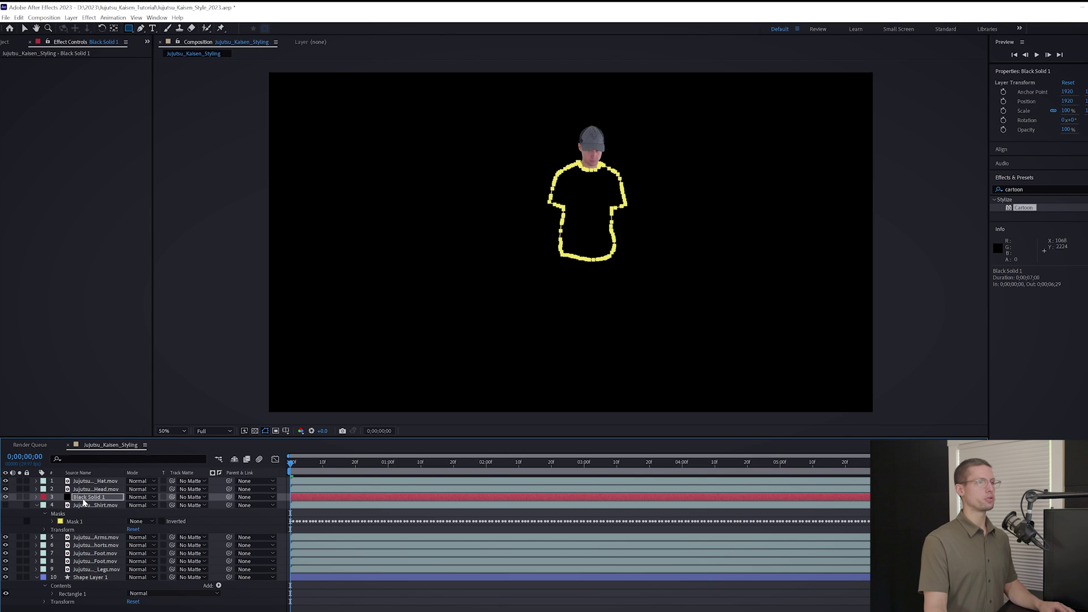
click(999, 190)
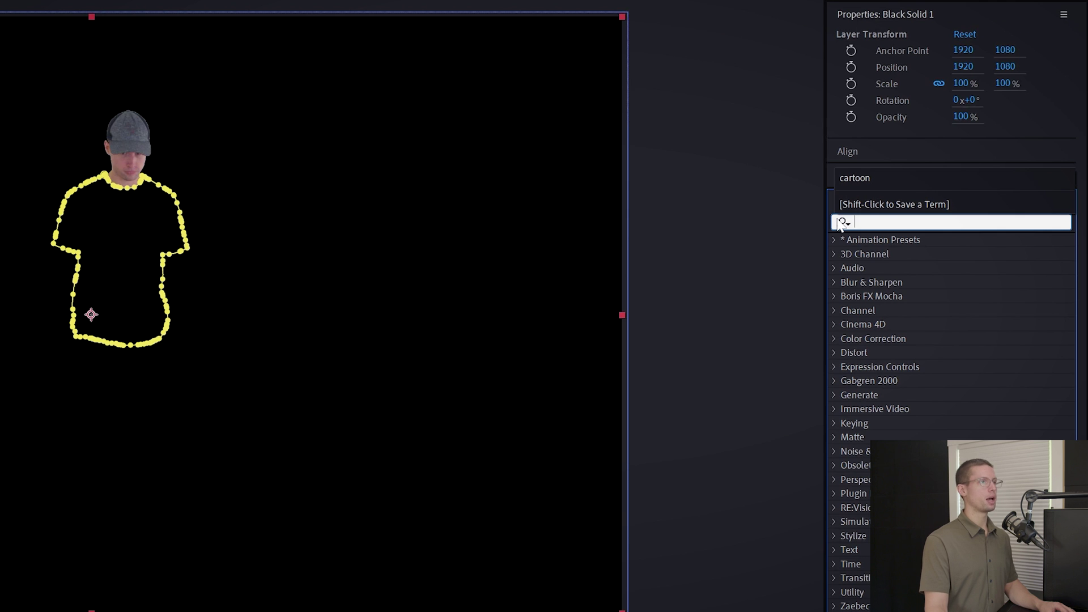
Step: Apply a Stroke effect on all masks to Black Solid 1 and set its mode to Screen
text(stroke)
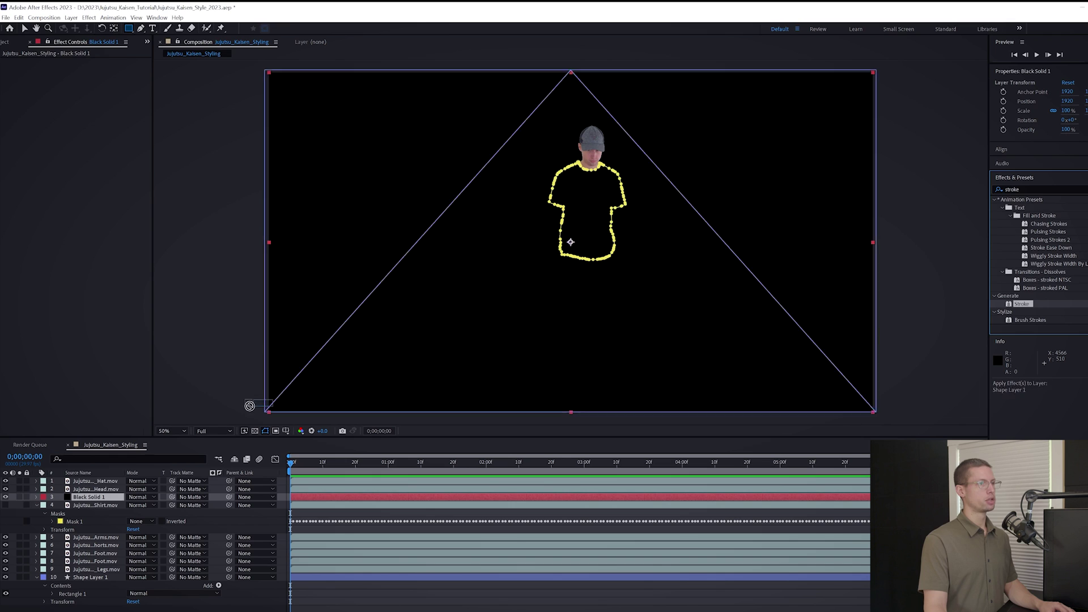
drag(1022, 304, 85, 497)
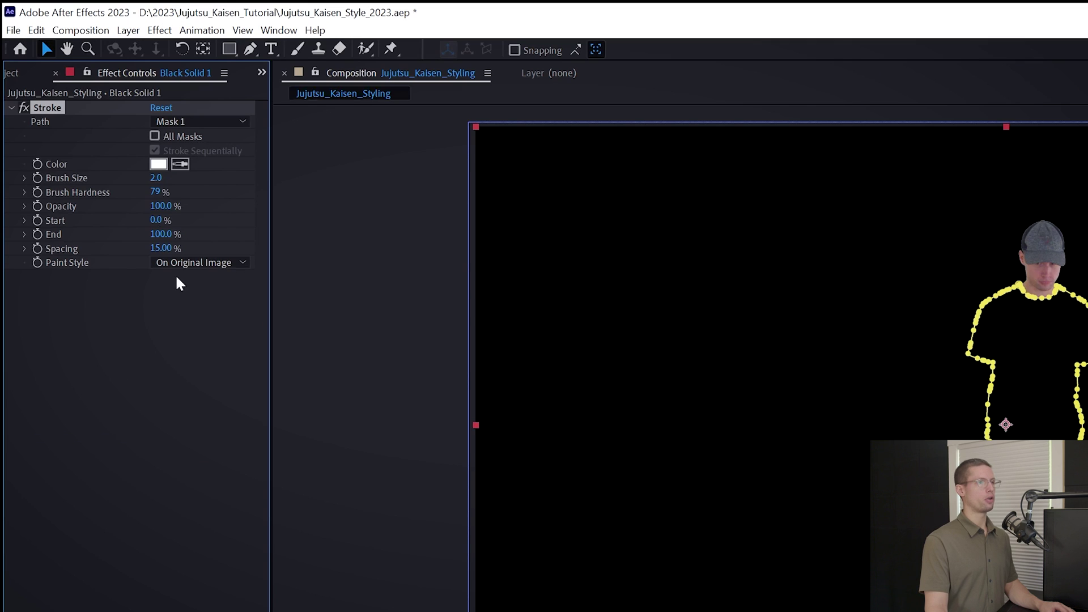
click(154, 136)
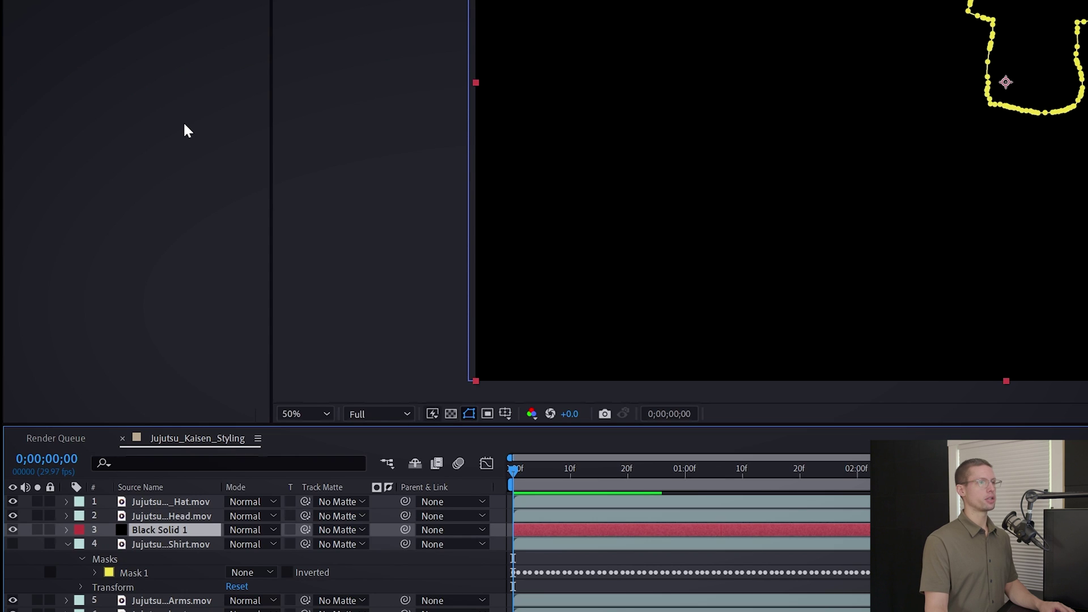
click(241, 533)
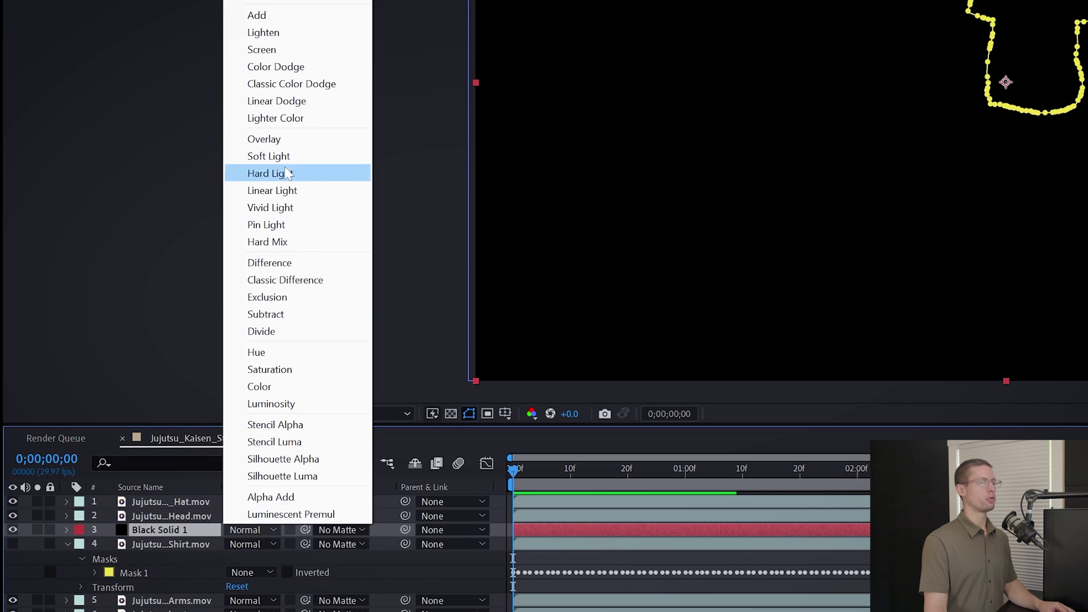
click(263, 51)
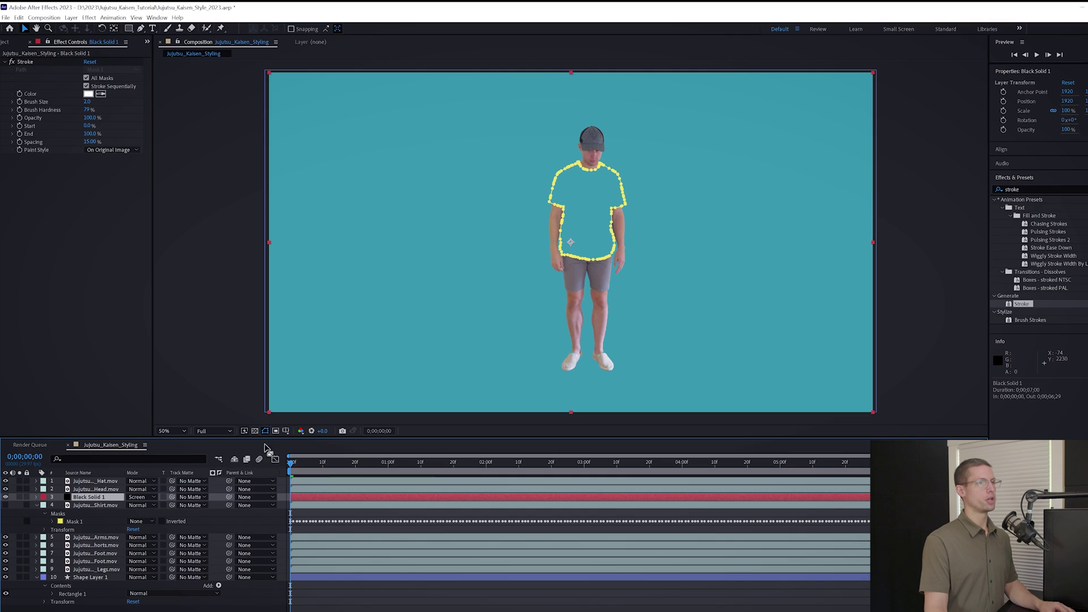
click(319, 514)
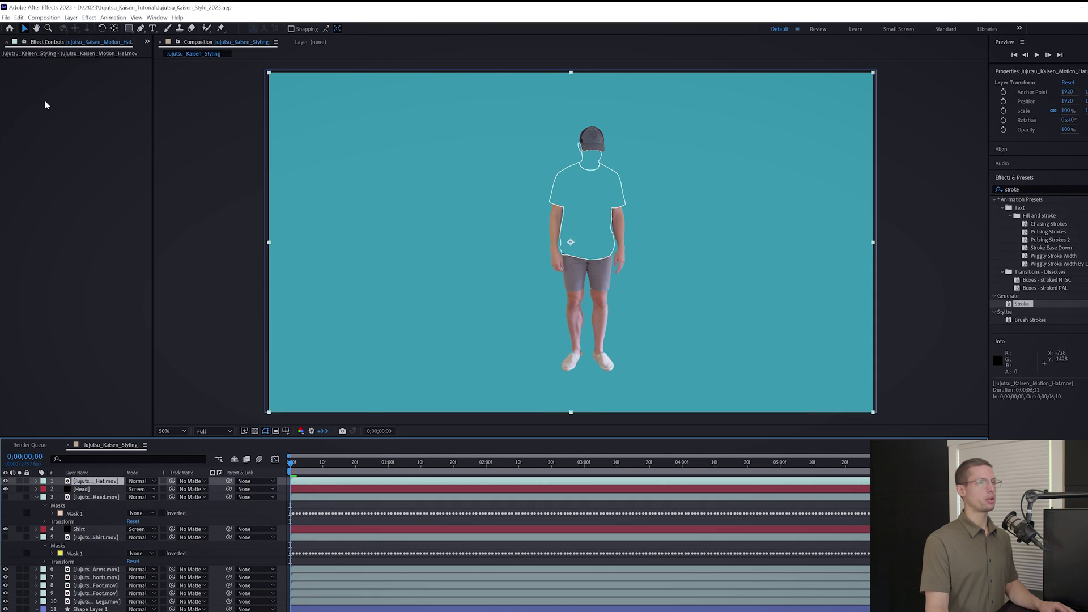
Step: Add a solid for the next body part, then pre-compose the outline layers as Outline_Animation
click(590, 393)
key(ctrl+y)
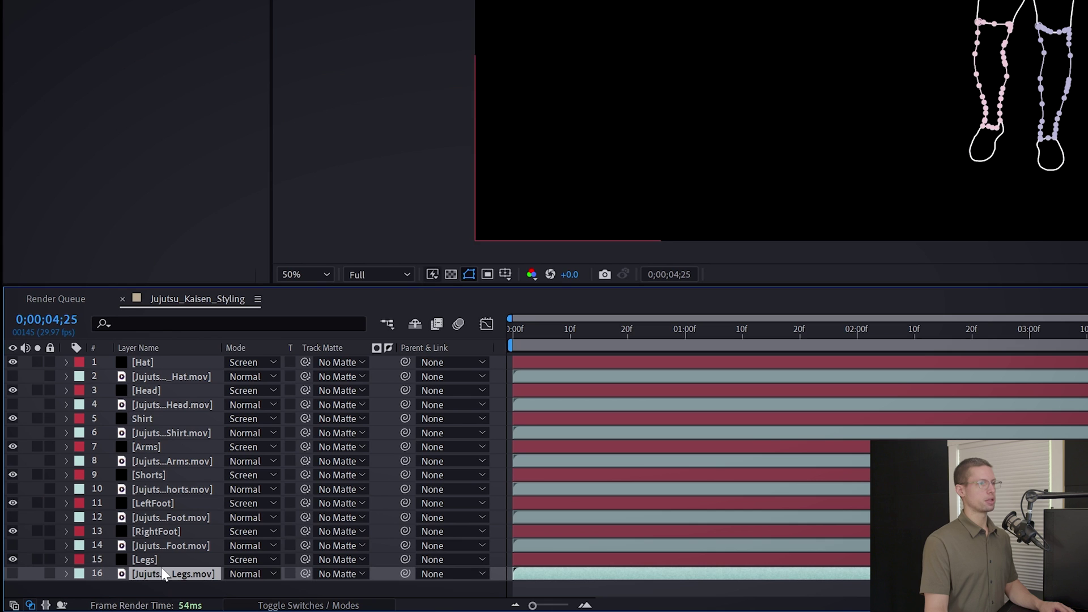
right_click(163, 372)
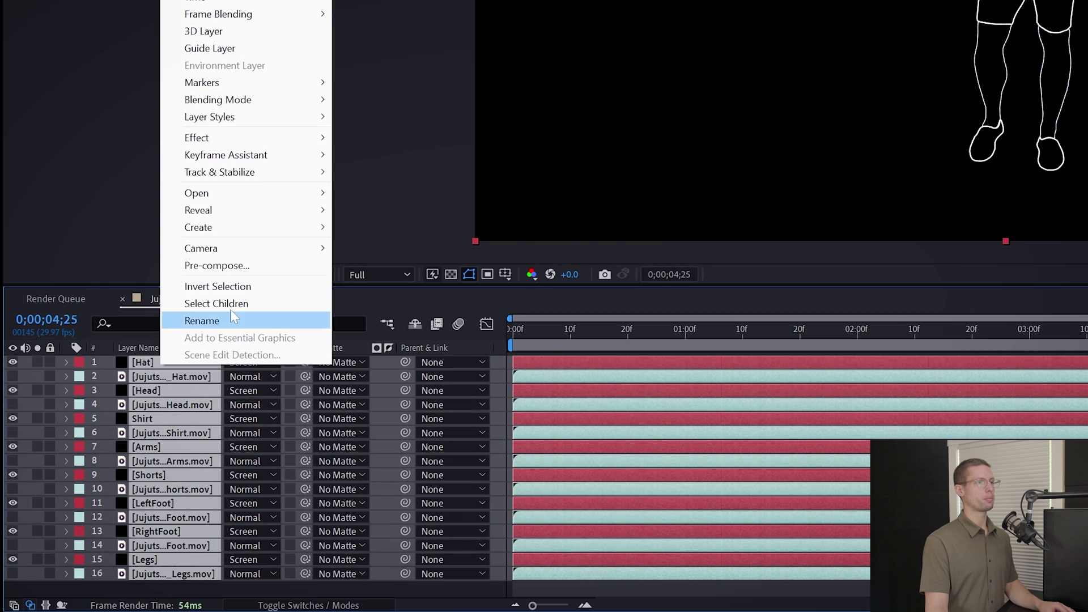
click(227, 256)
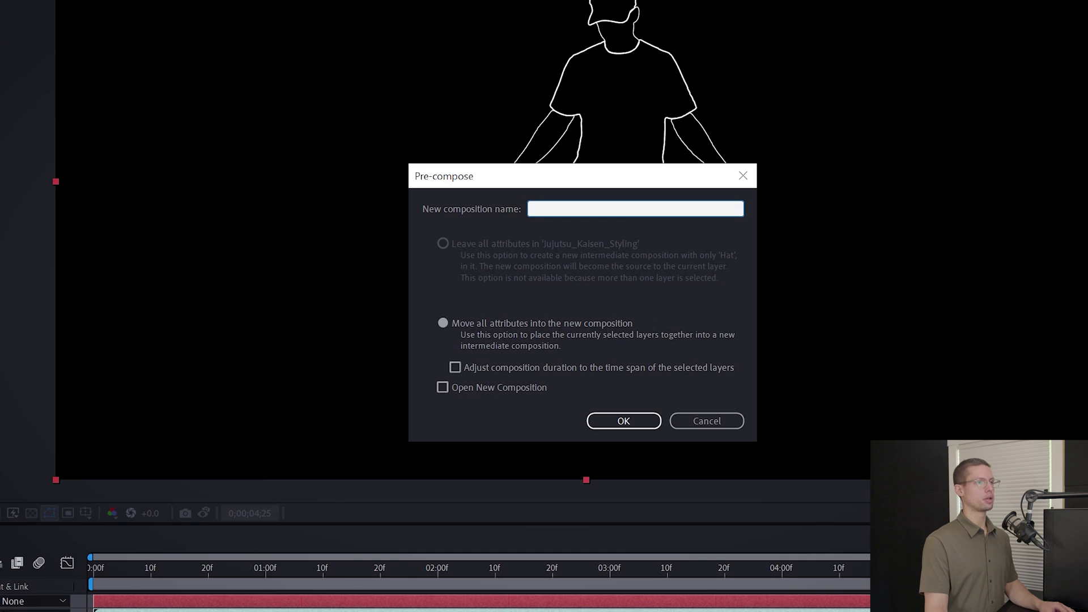
text(Outlines)
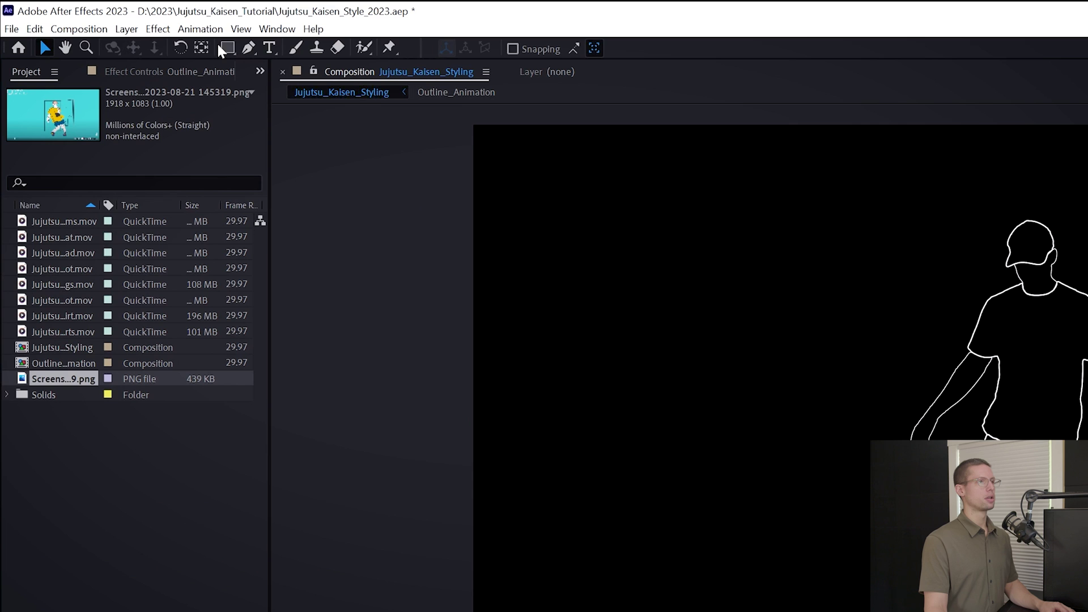
click(233, 43)
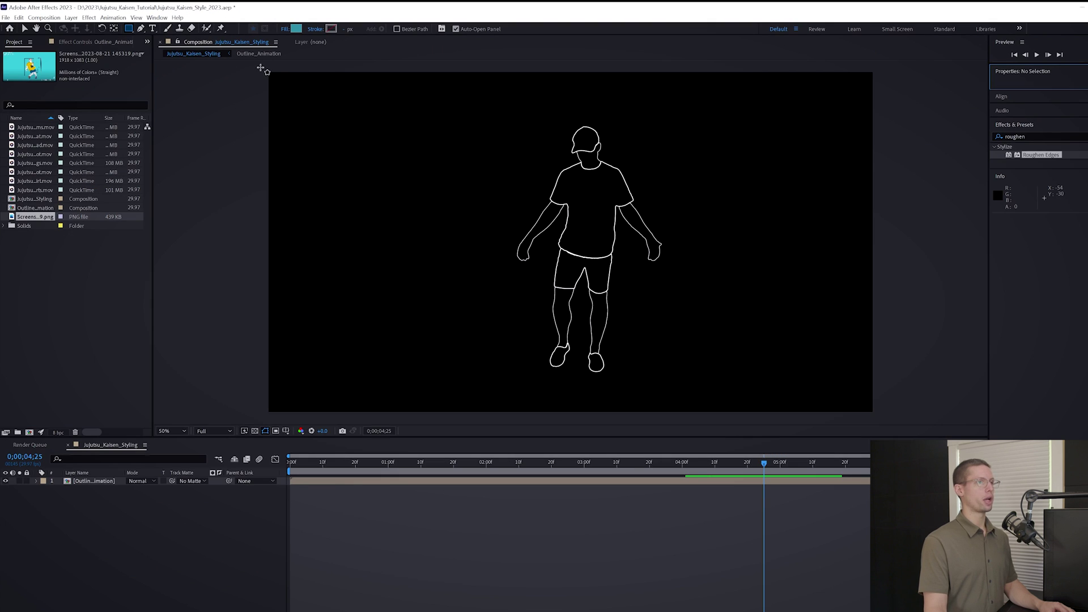
Step: Draw a full-frame rectangle filled 45C1D0 and place it beneath the Outline_Animation layer
drag(262, 68, 879, 416)
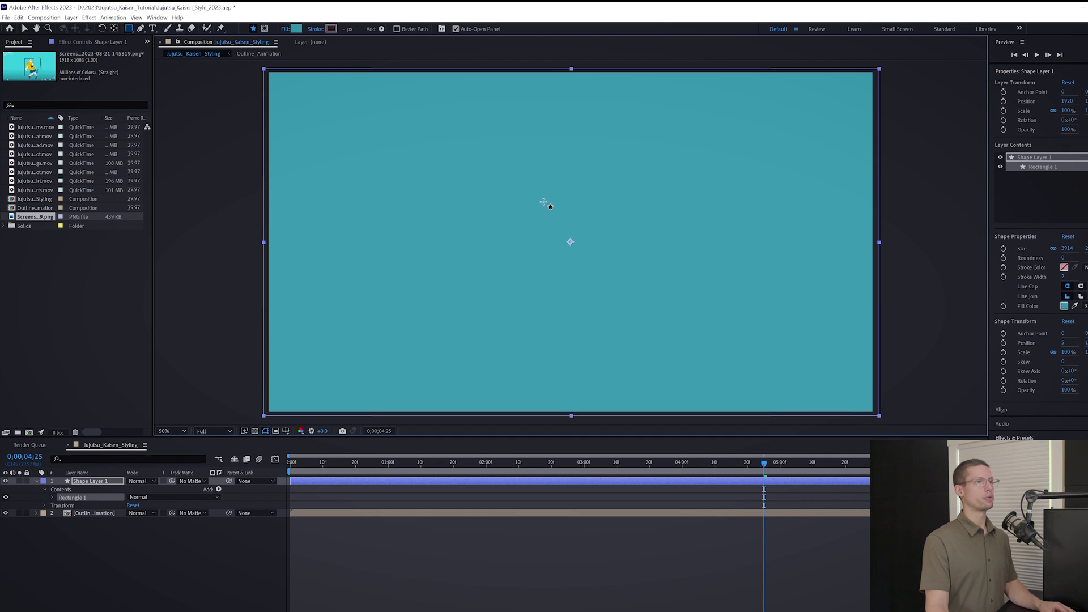
click(296, 29)
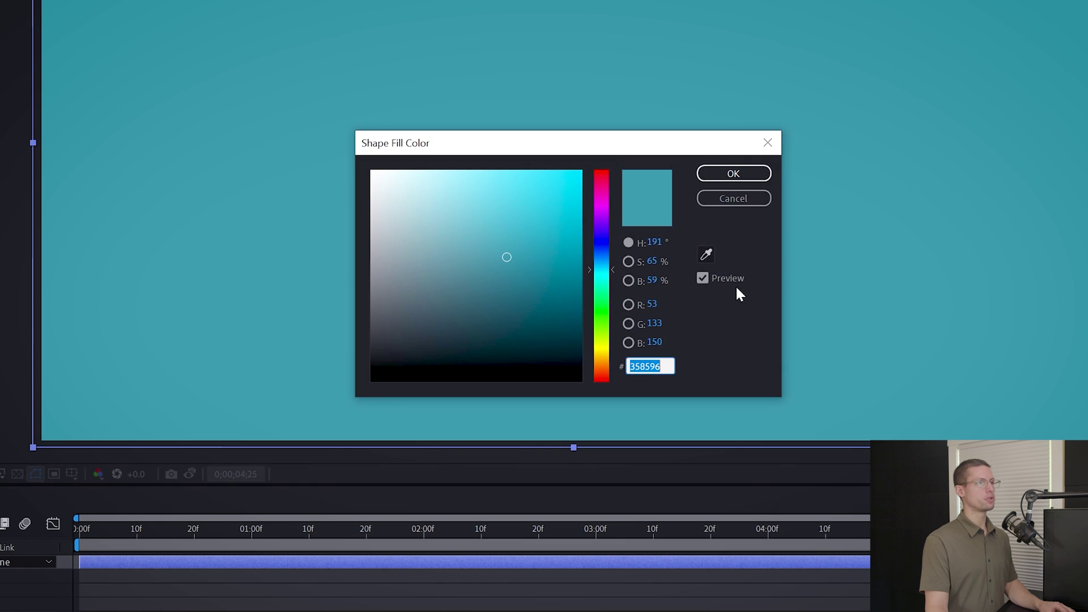
click(706, 255)
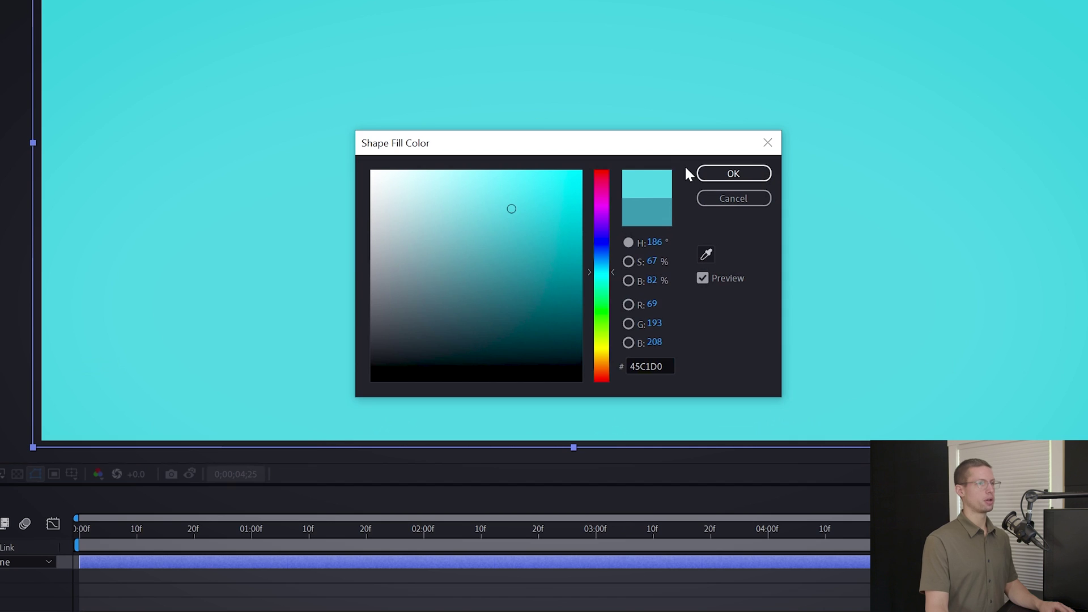
click(705, 173)
drag(182, 364, 182, 443)
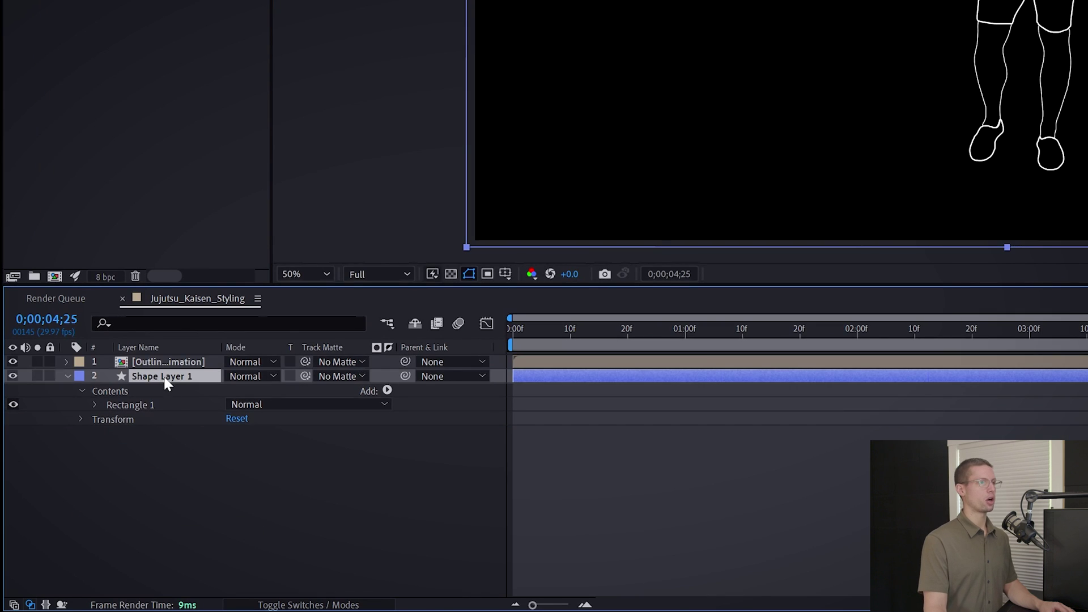
click(164, 363)
Step: Apply Invert to Outline_Animation and set its blend mode to Multiply for black outlines
click(1023, 205)
text(inv)
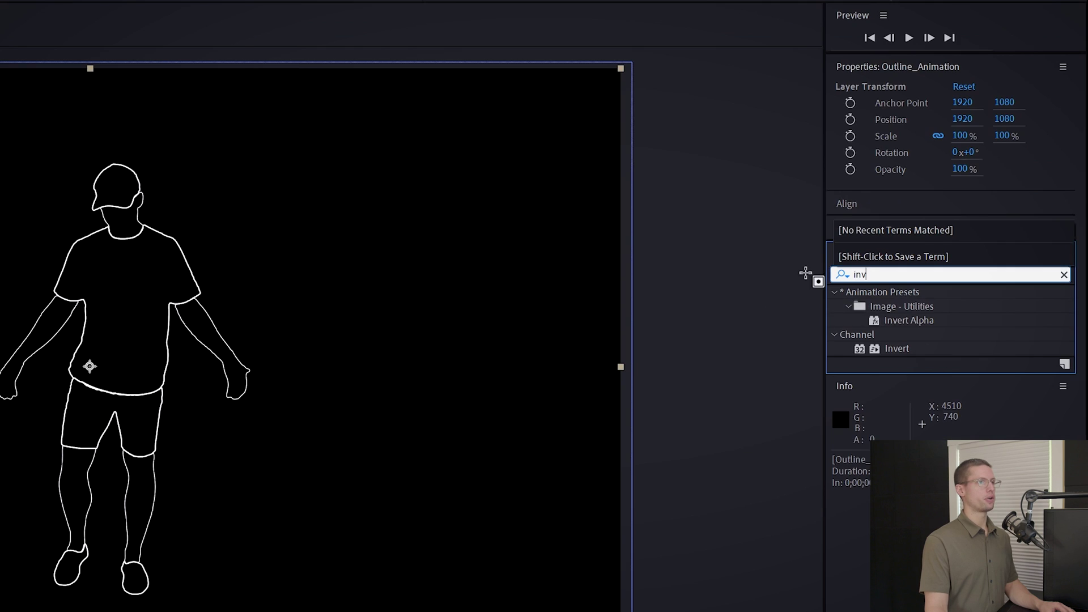
text(er)
drag(897, 349, 74, 483)
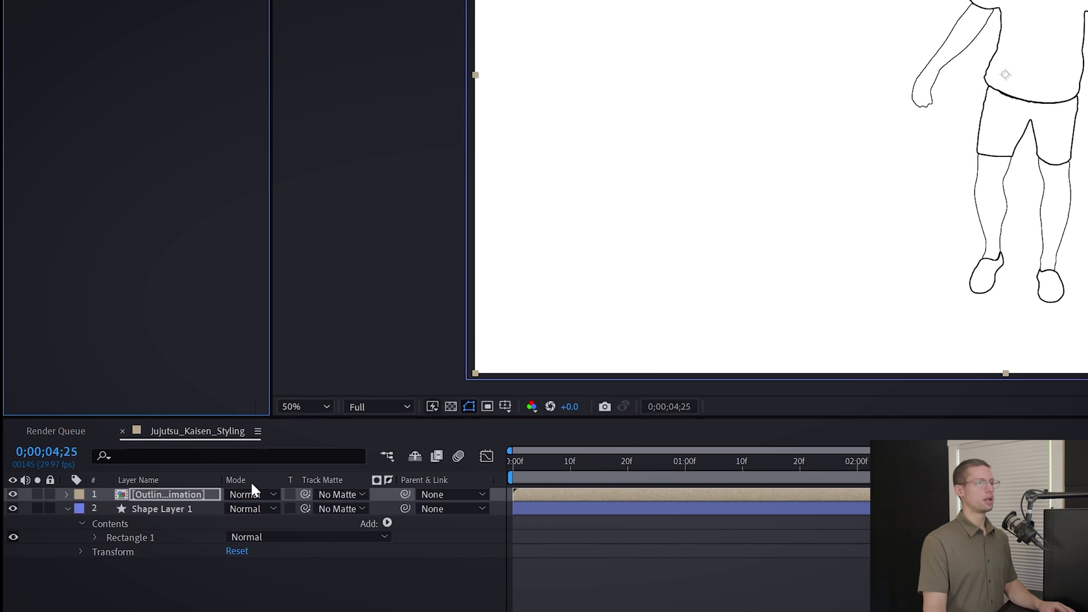
click(141, 481)
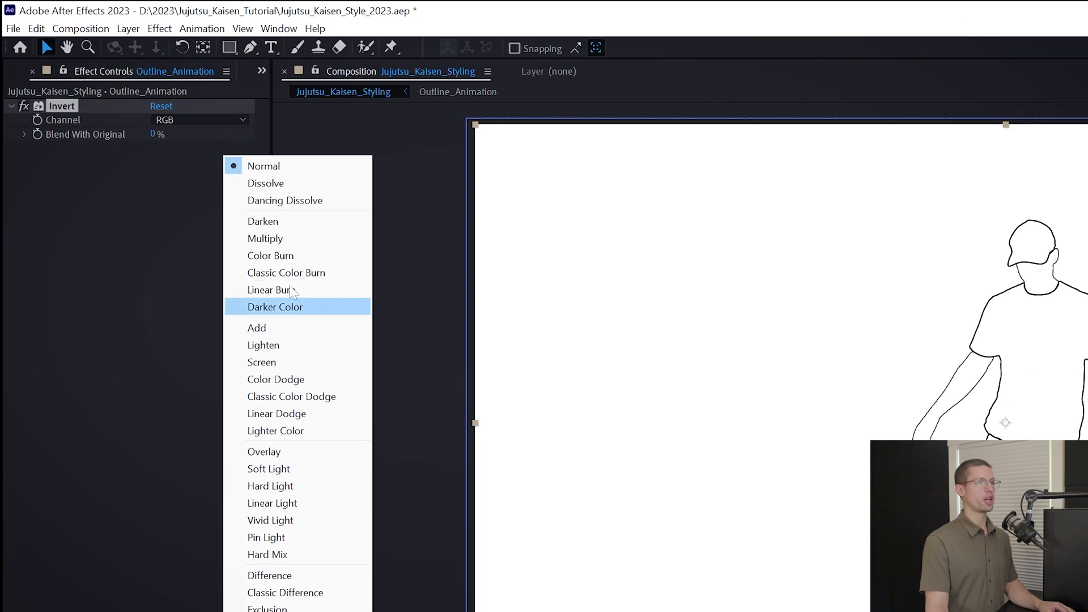
click(293, 240)
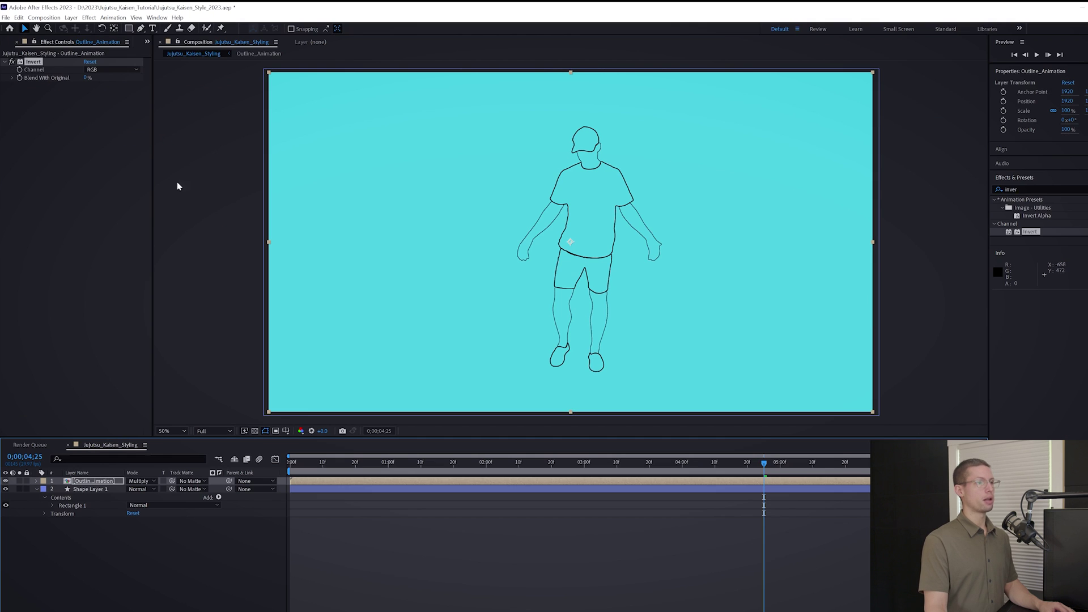
click(397, 550)
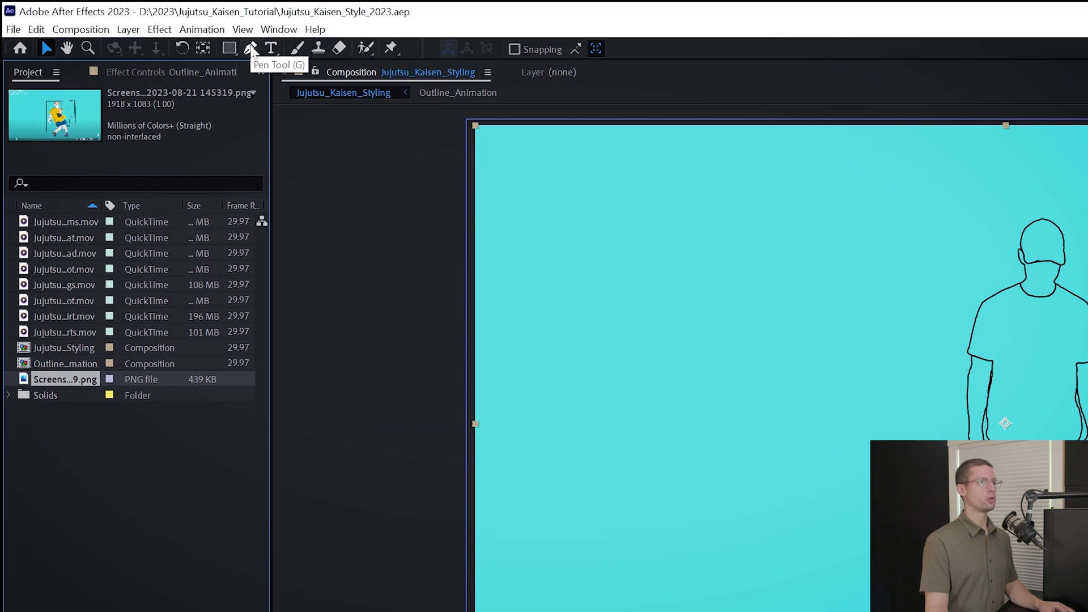
Step: Draw a wavy freeform path zigzagging over the shirt from collar down to hem
click(251, 48)
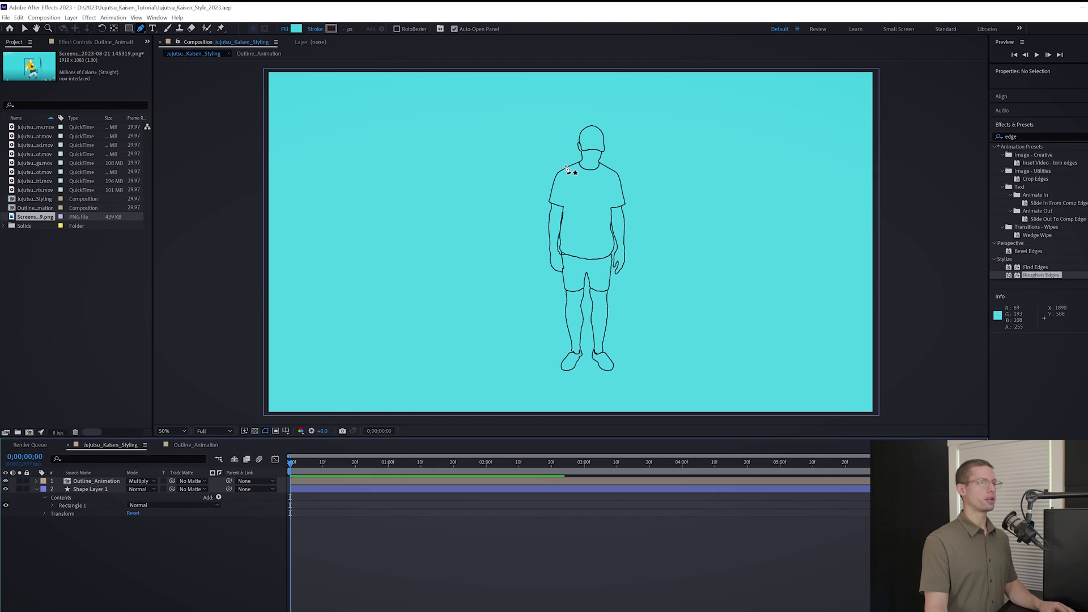
click(555, 169)
click(607, 165)
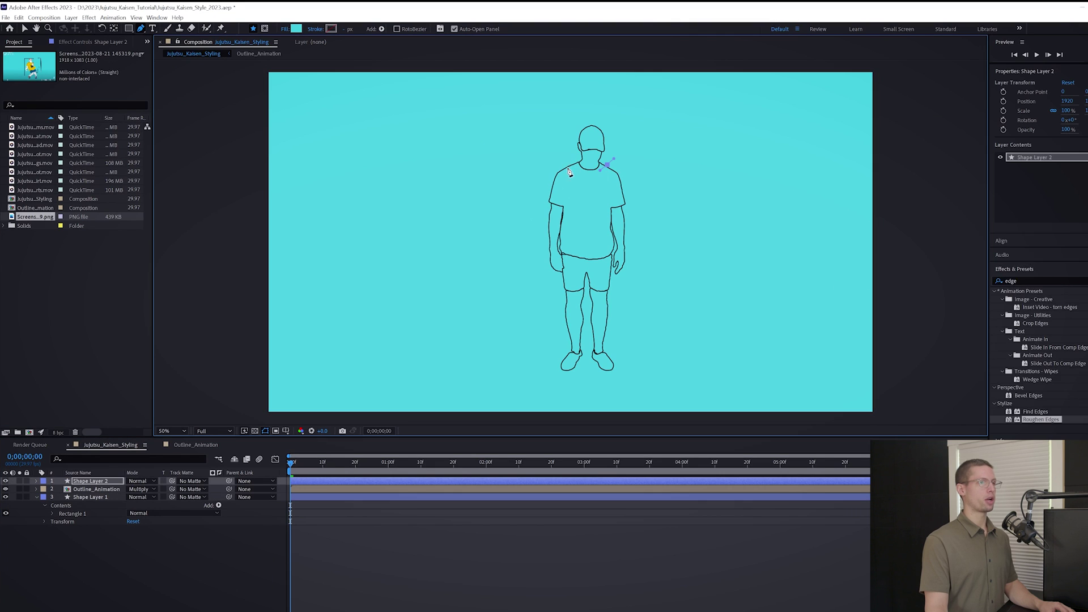
click(623, 176)
click(574, 178)
click(551, 183)
click(625, 189)
click(546, 197)
click(597, 208)
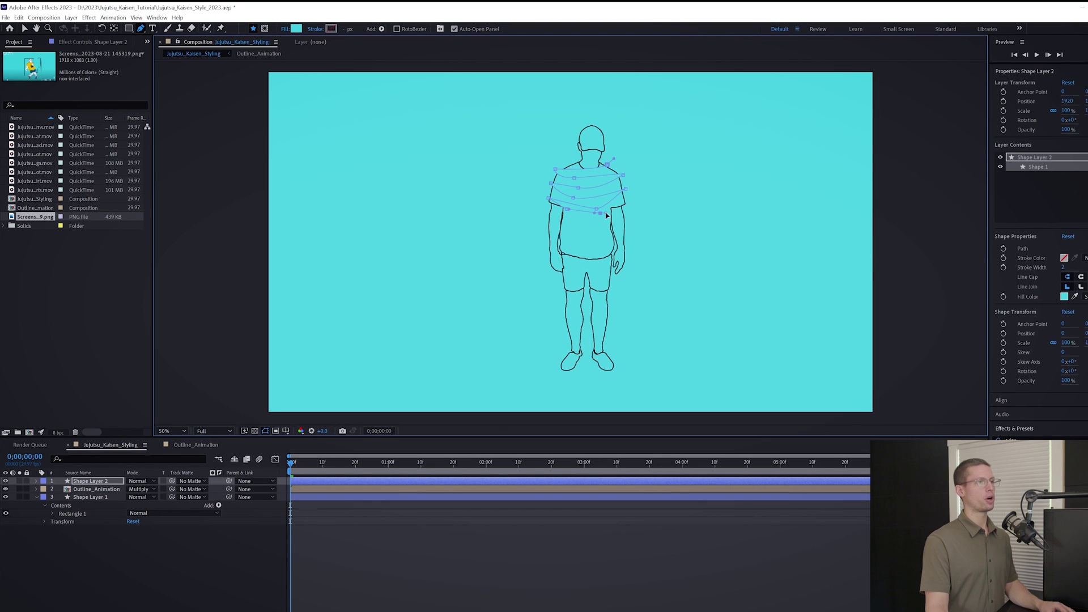
click(613, 233)
click(564, 229)
click(613, 243)
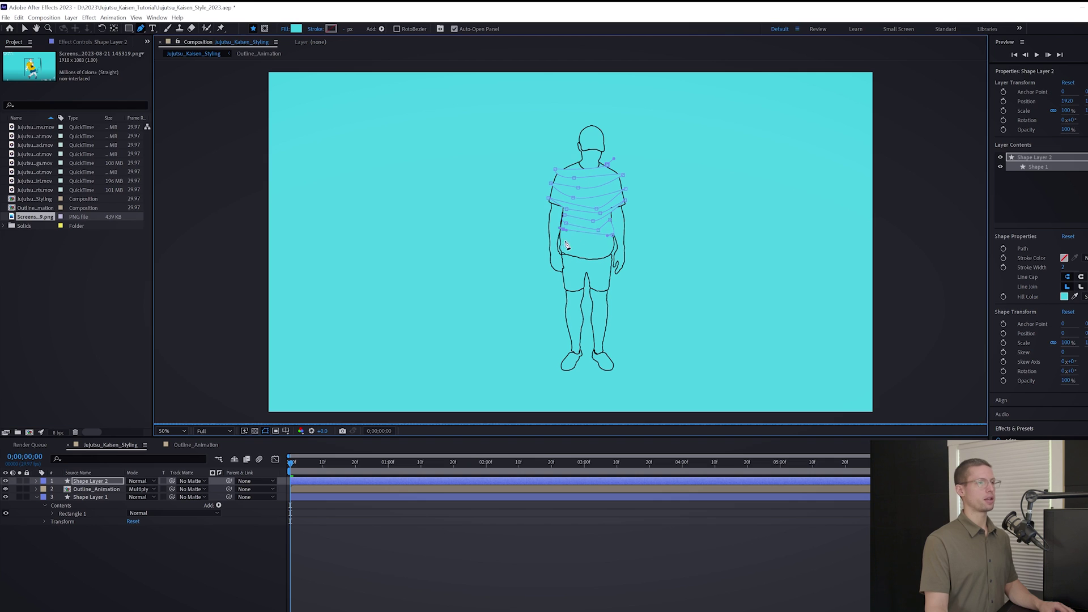
click(565, 247)
Step: Give the shirt path no fill, a yellow F2B502 stroke and a 72 px stroke width
click(47, 46)
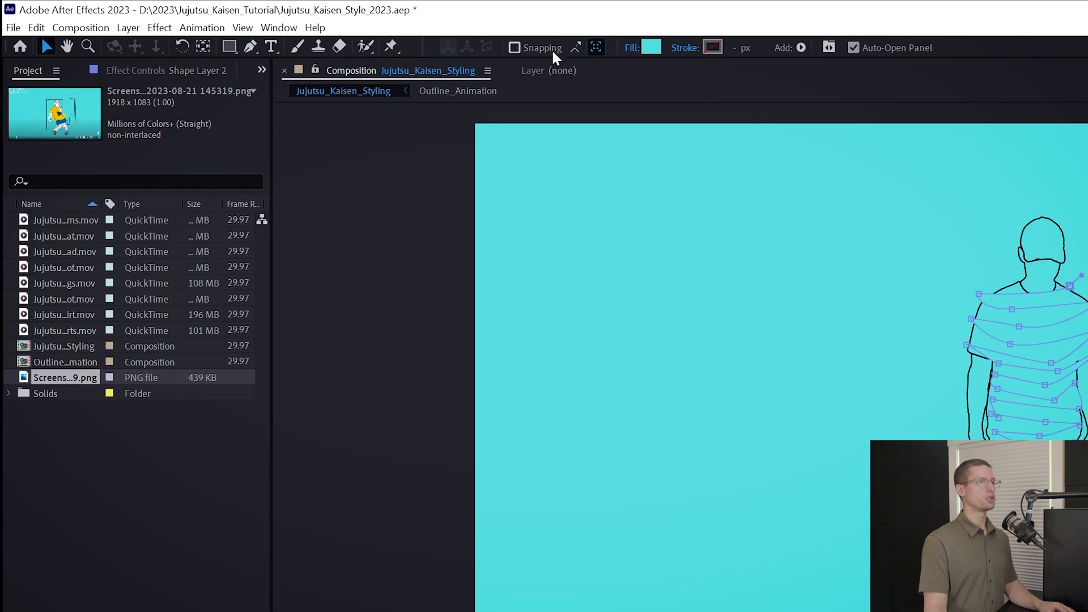
click(648, 51)
click(632, 51)
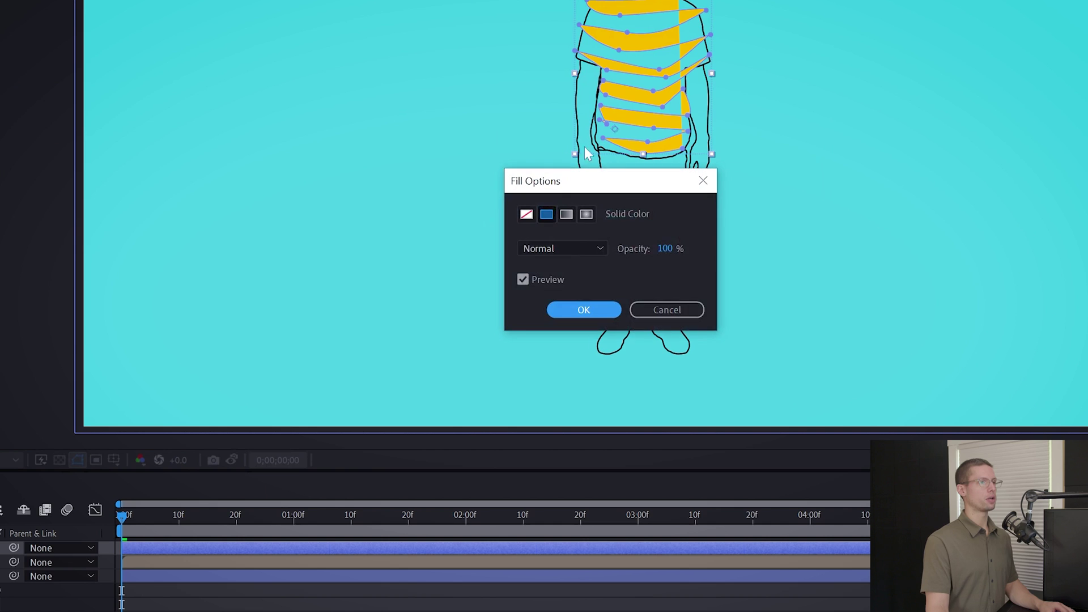
click(527, 216)
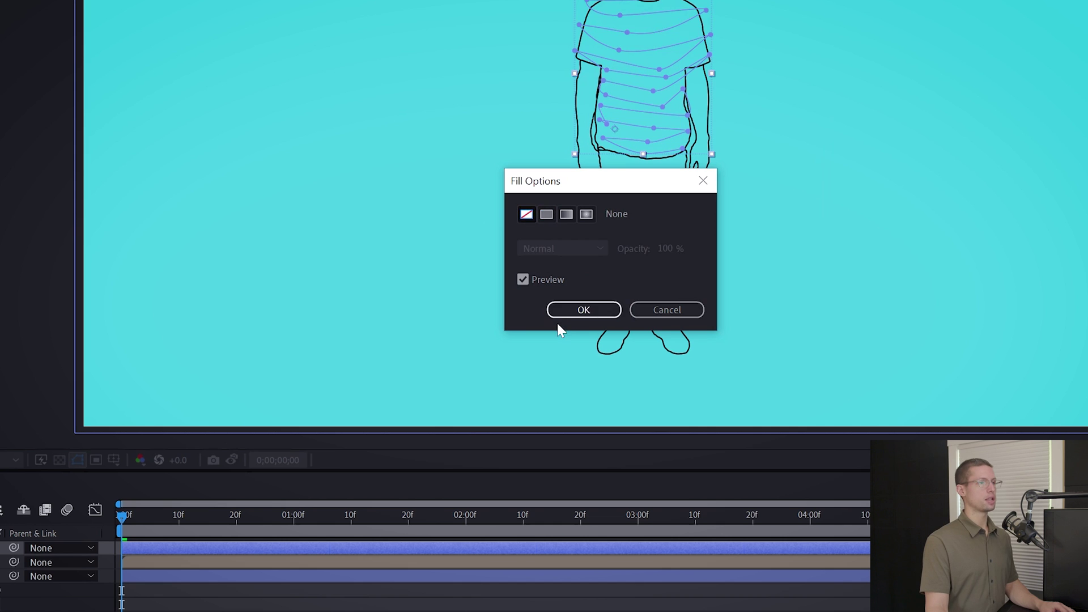
click(561, 311)
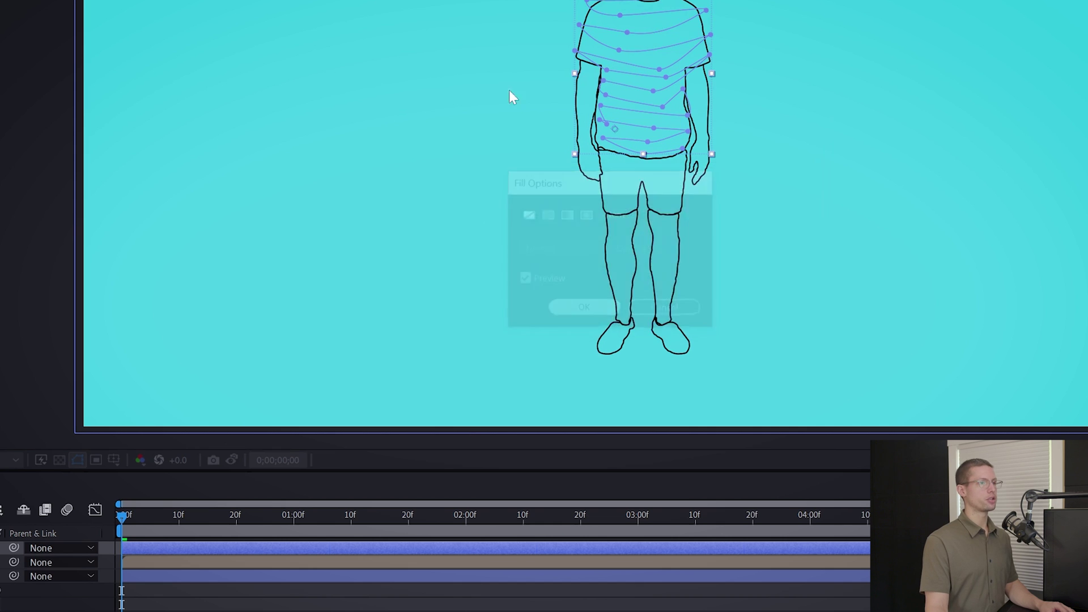
click(404, 30)
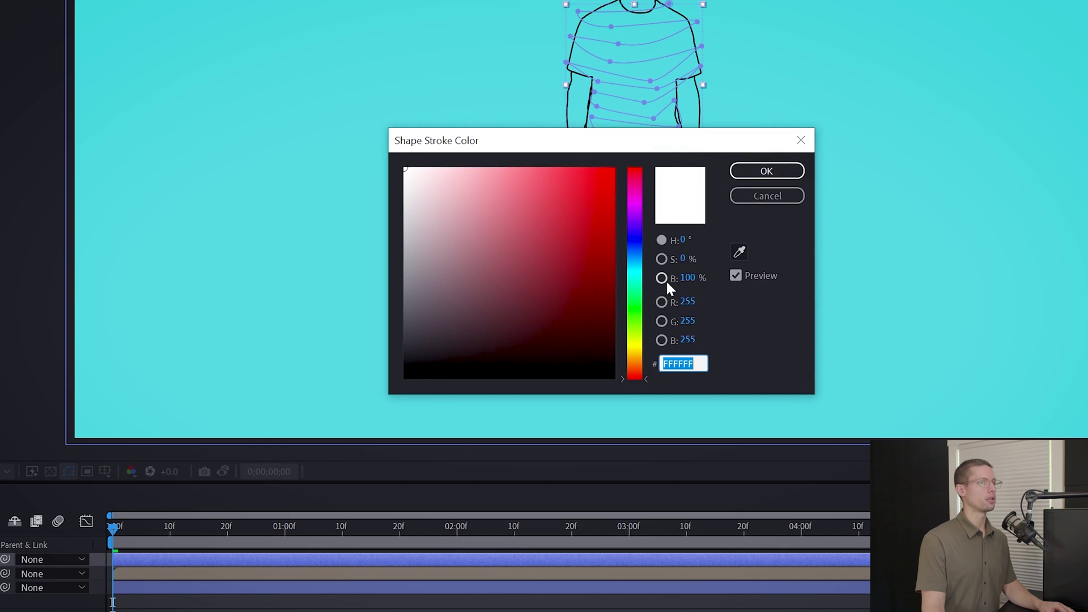
text(F2B502)
click(765, 170)
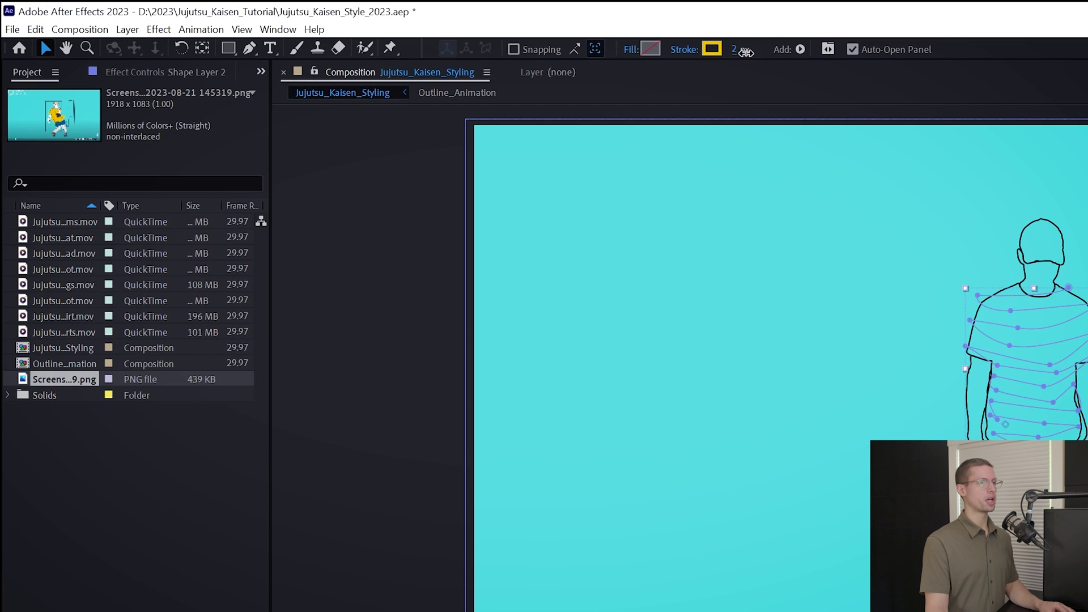
drag(746, 53, 815, 74)
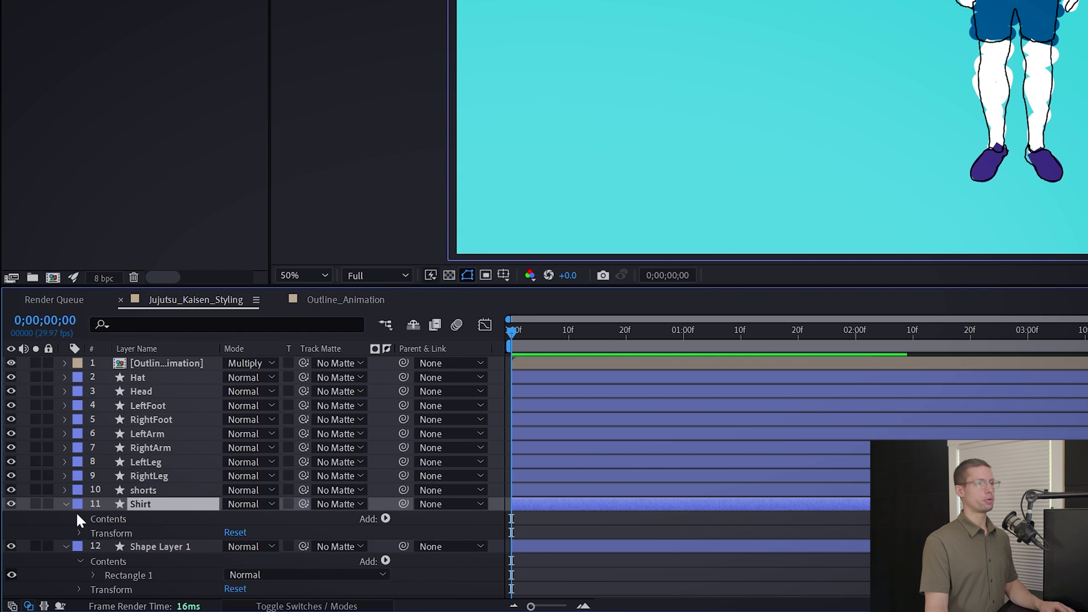
Step: Reveal the Shirt layer's Path property and set a path keyframe at frame 0
click(78, 517)
scroll(52, 529, down, 1)
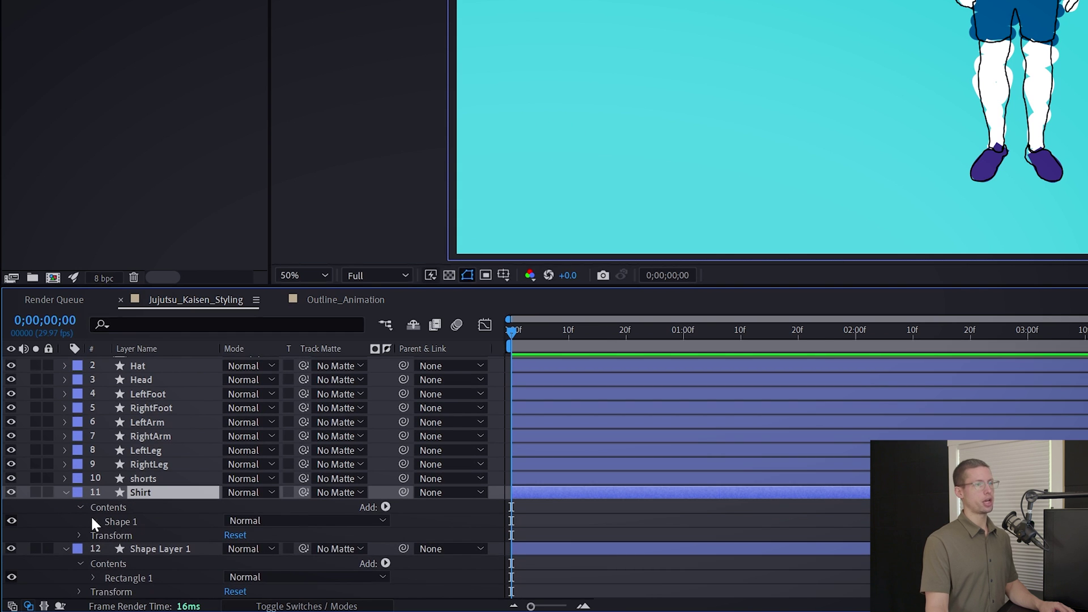
click(93, 521)
scroll(63, 519, down, 3)
click(109, 493)
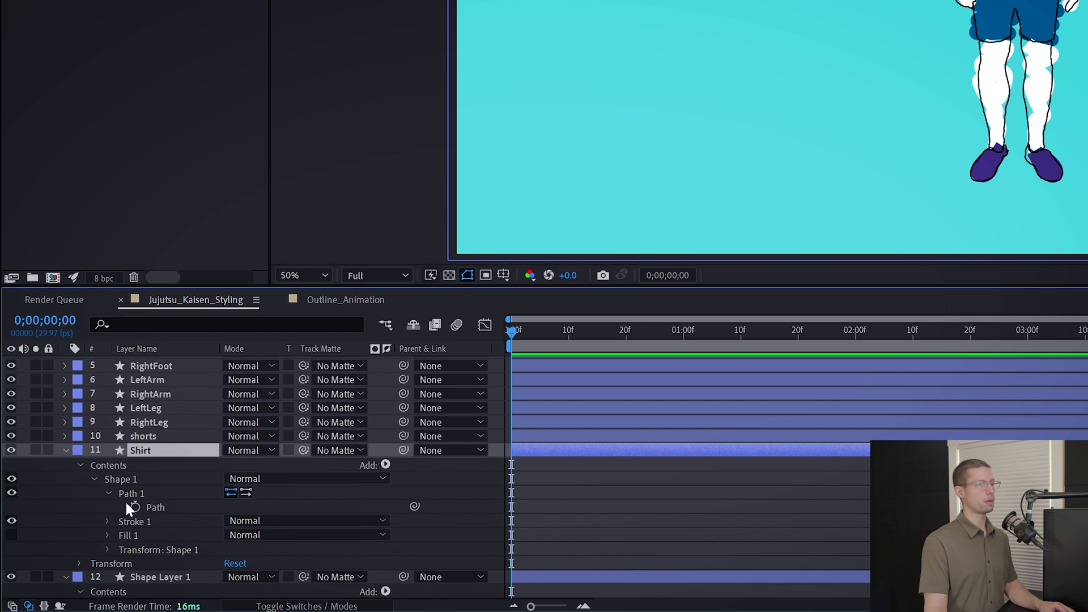
click(132, 506)
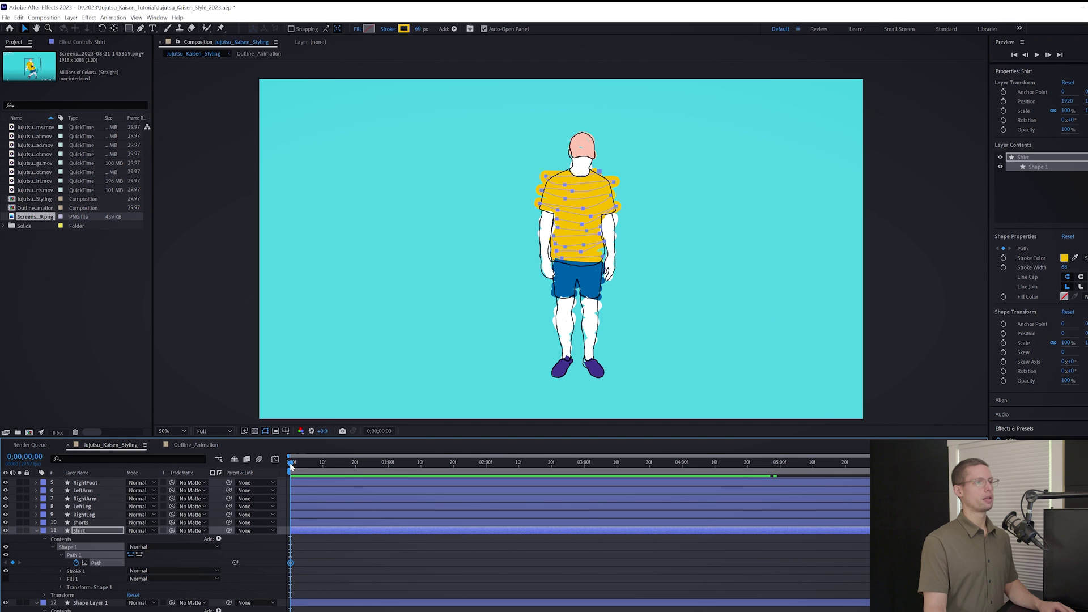
Step: At frame 10, reshape the shirt stroke for a new keyframe and play it back
drag(290, 464, 323, 463)
scroll(567, 210, up, 2)
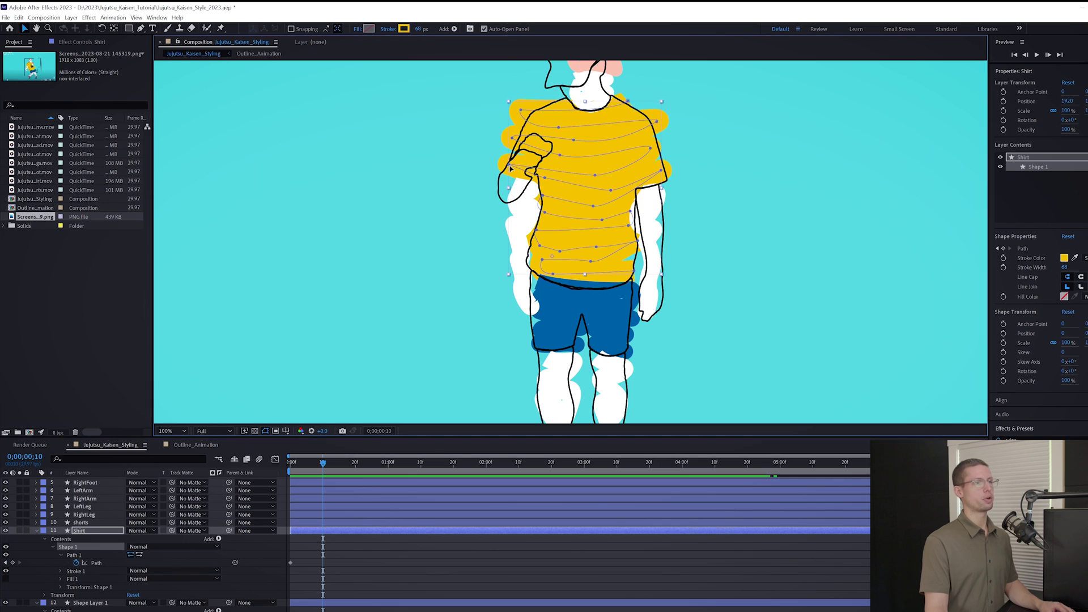
drag(510, 169, 535, 175)
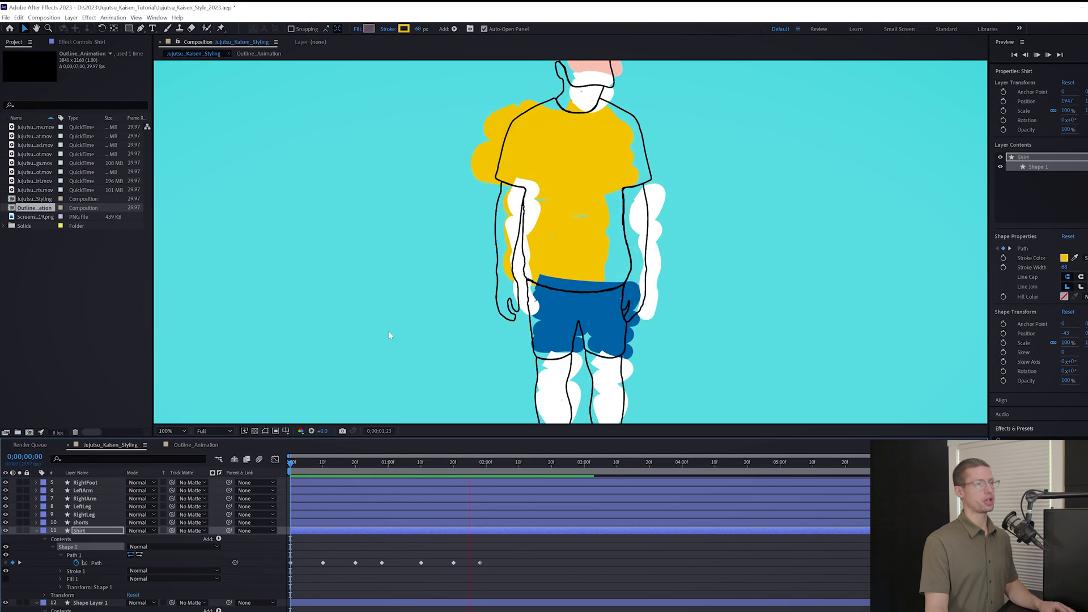
key(g)
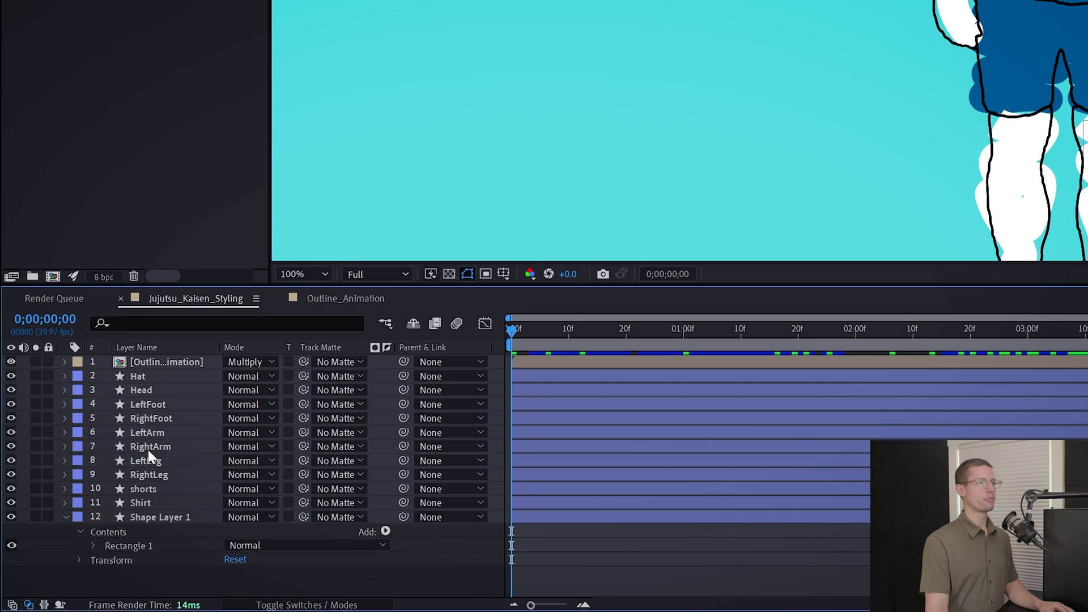
Step: Pre-compose the Shirt layer into a precomp named 'ShirtBrush' and preview the composition
click(145, 499)
right_click(145, 499)
click(168, 404)
text(Sh)
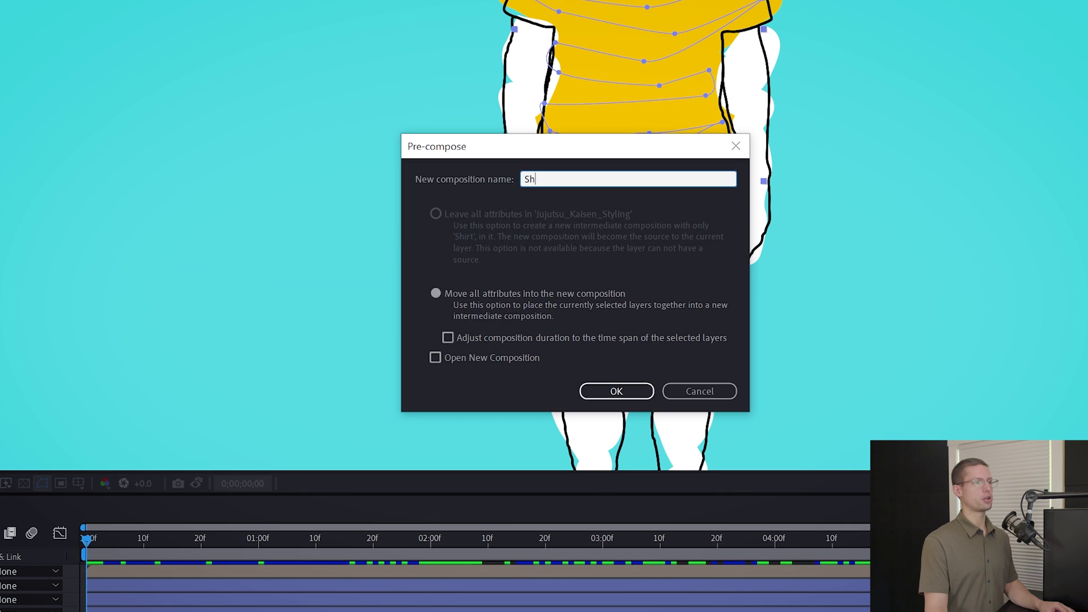
text(irtBrush)
key(Return)
scroll(244, 361, down, 2)
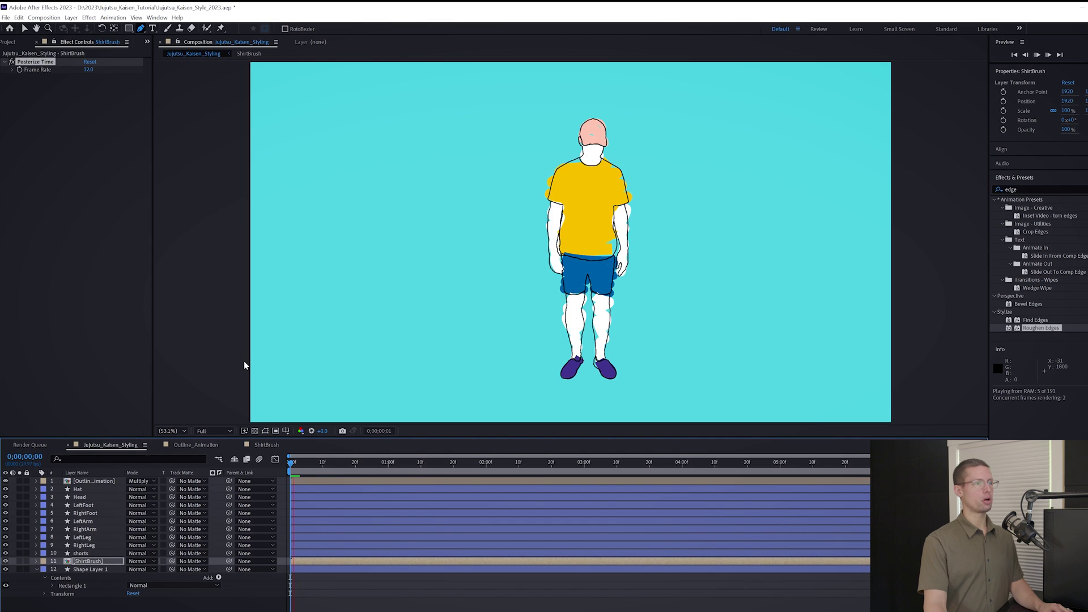
key(space)
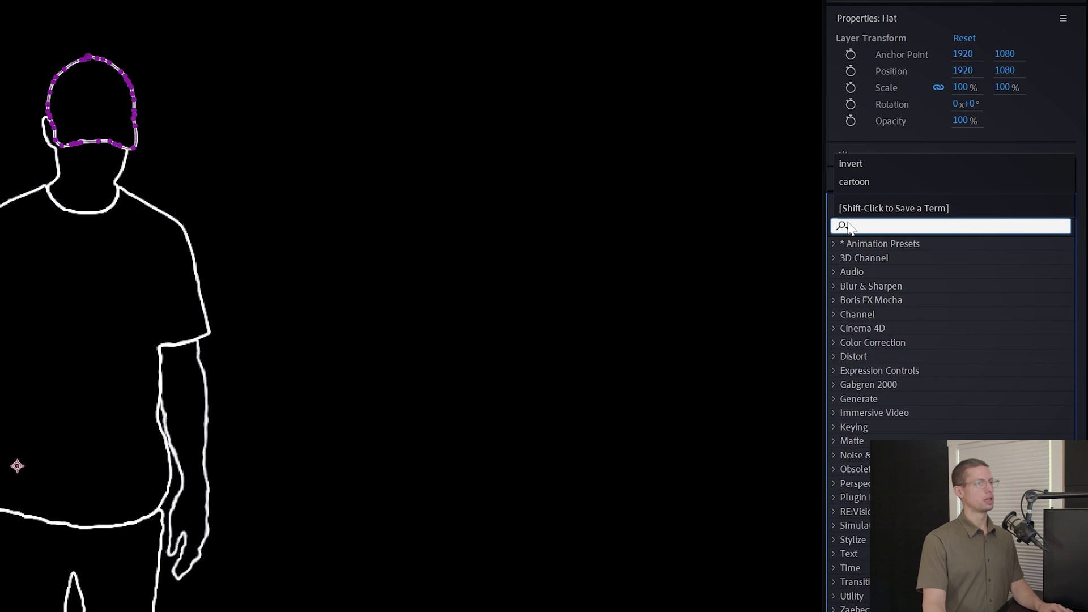
Step: Apply Turbulent Displace to the Hat outline with Amount 40 and Size 7
text(turbule)
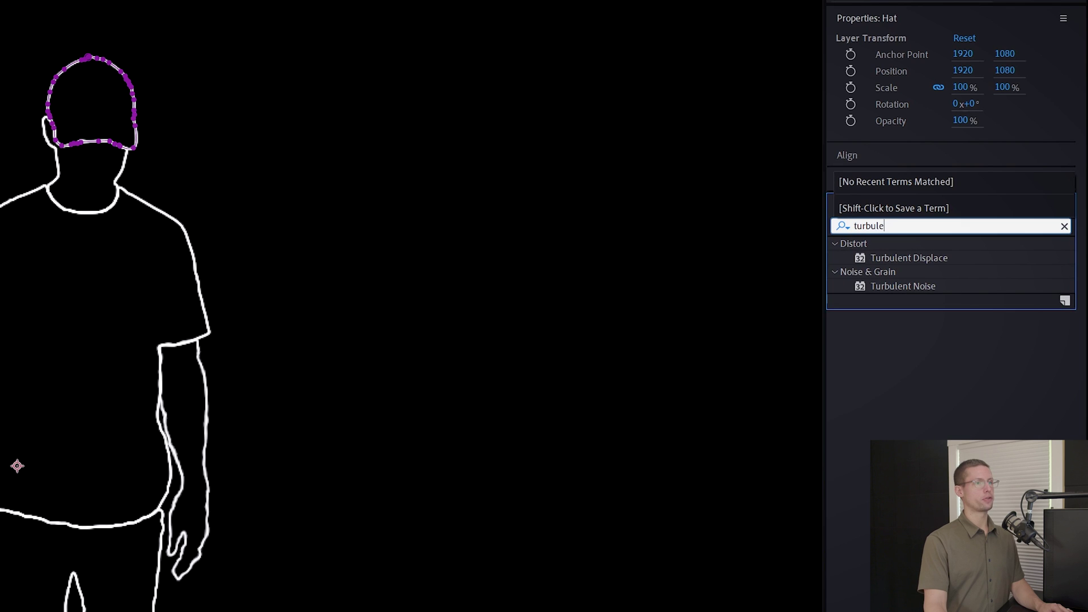
text(nt)
drag(909, 258, 89, 483)
click(90, 174)
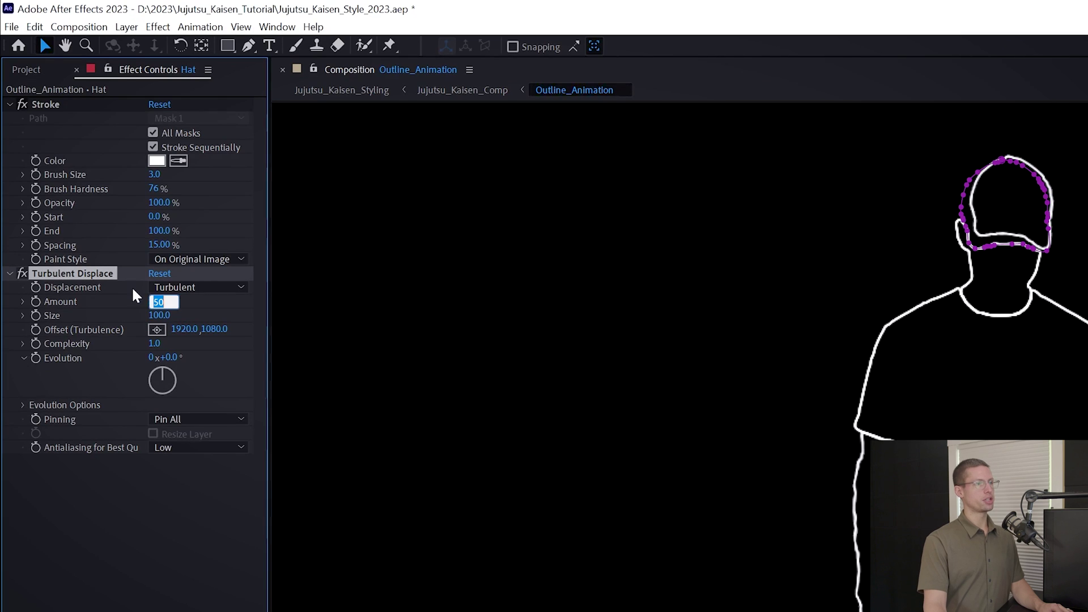
key(Return)
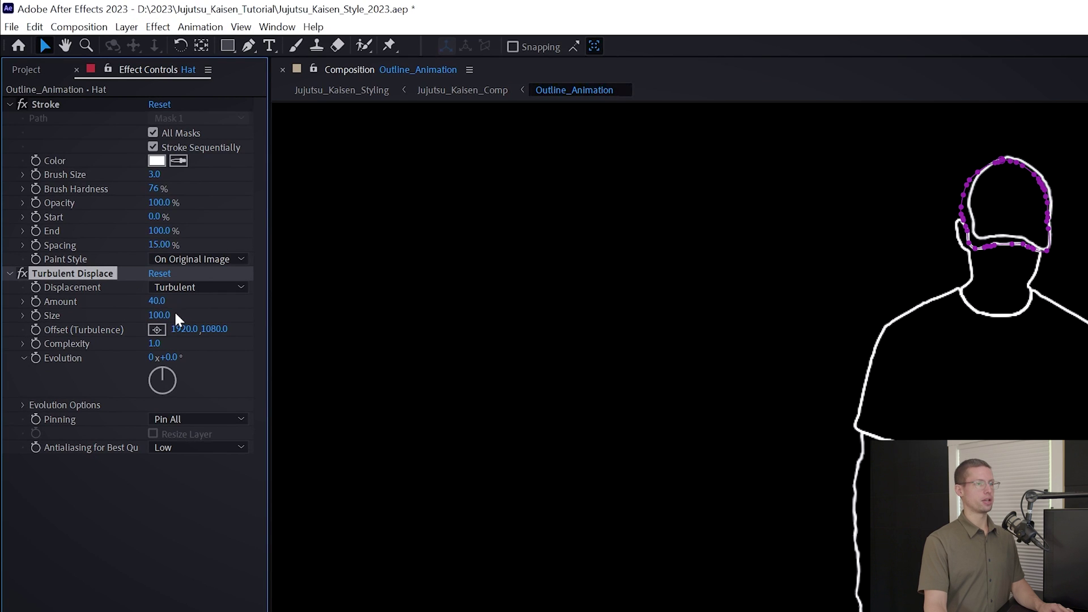
text(7)
key(Return)
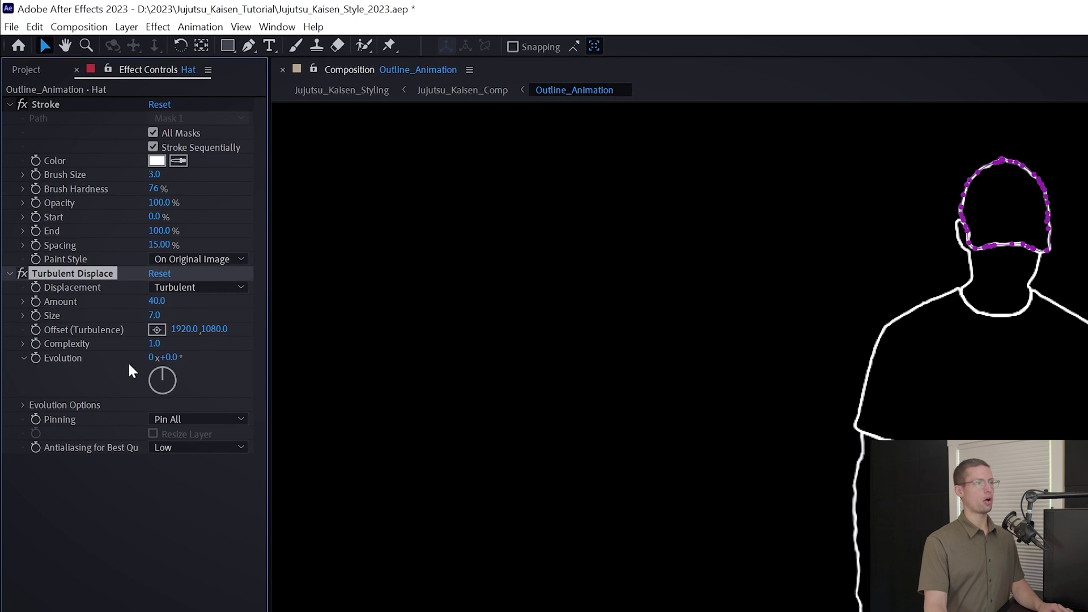
Step: Drive Evolution with a posterizeTime(6); time*1500 expression and preview the jittering outlines
alt+click(35, 358)
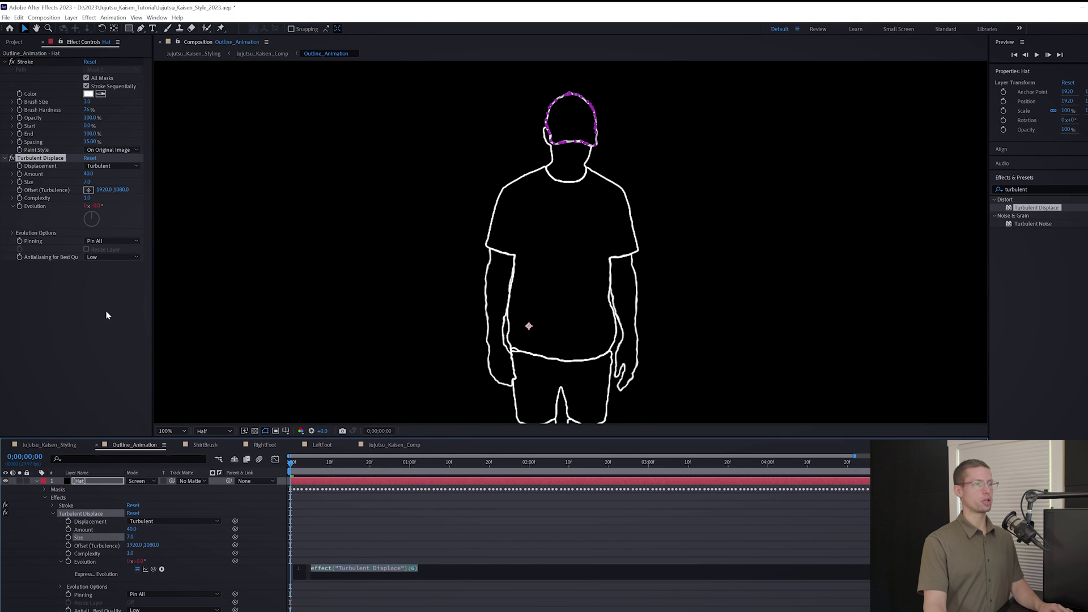
text(posterizeTime())
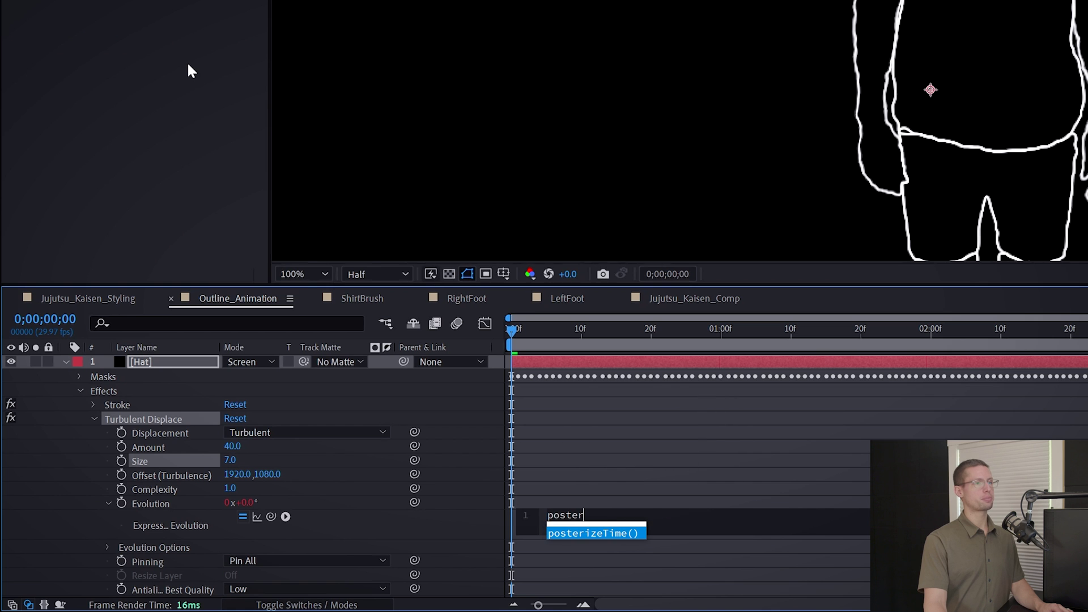
key(Return)
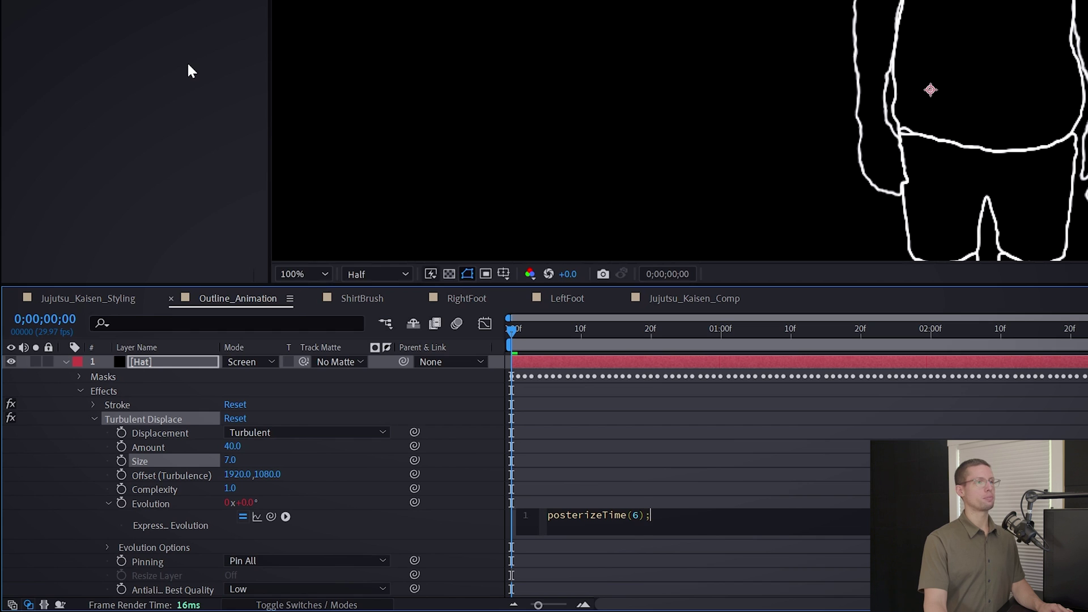
key(Return)
text(time*1500)
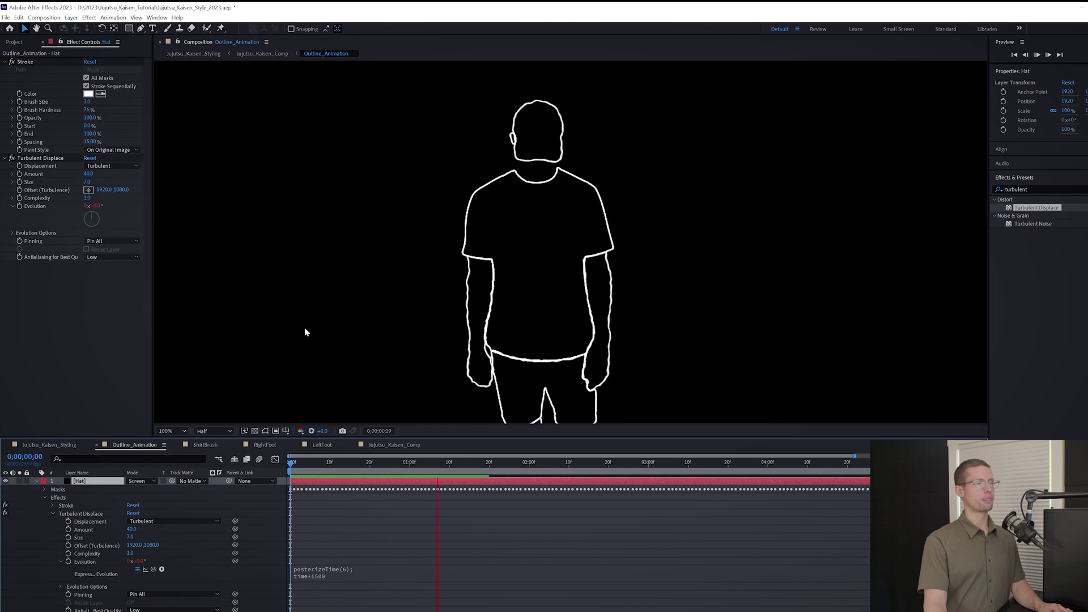
key(ctrl+Down)
key(ctrl+Down)
key(ctrl+Down)
key(ctrl+Down)
key(ctrl+Down)
key(ctrl+Down)
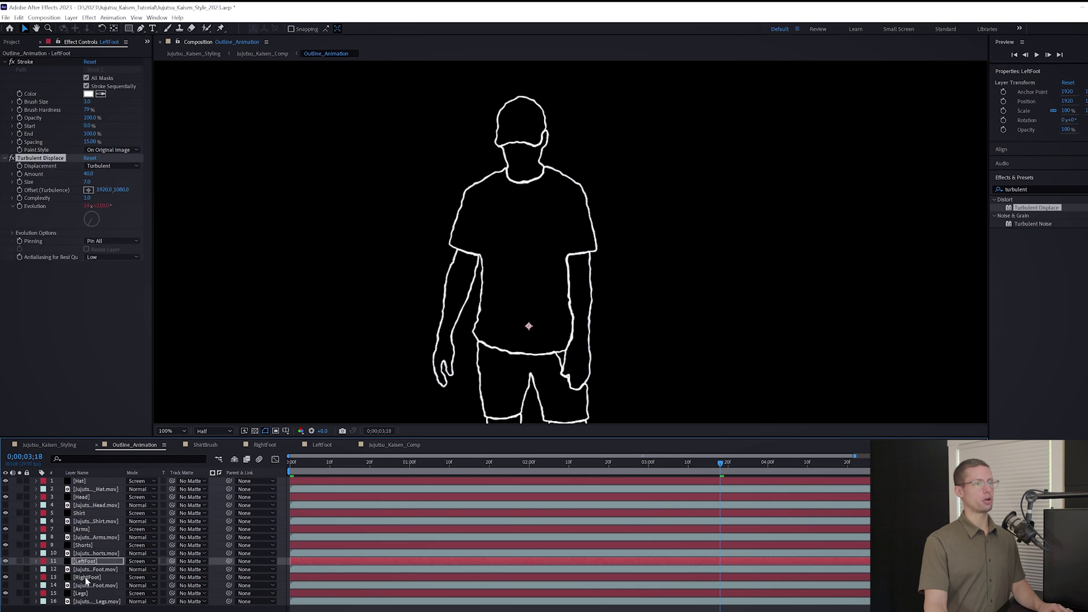
key(comma)
key(space)
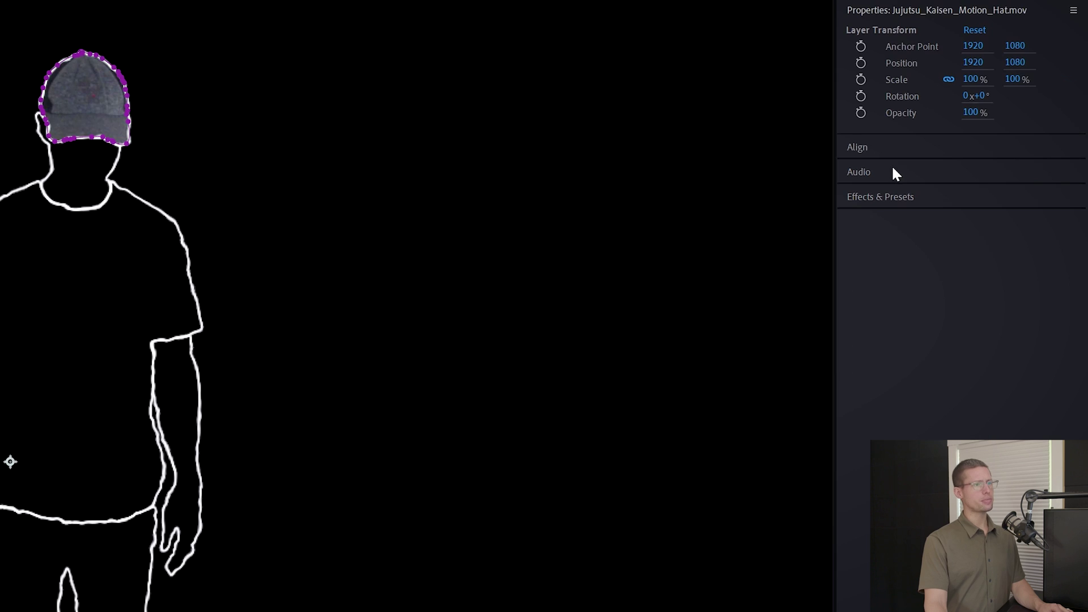
Step: Apply Cartoon to the Hat footage, rendering Edges only with an edge Width of 3
click(873, 207)
text(cartoon)
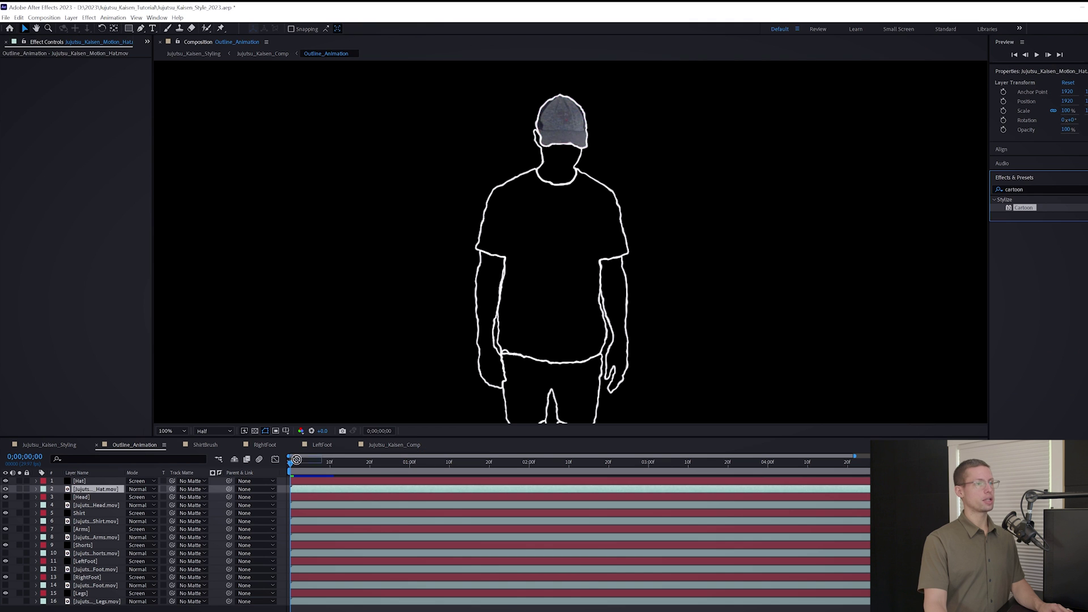
drag(296, 460, 91, 489)
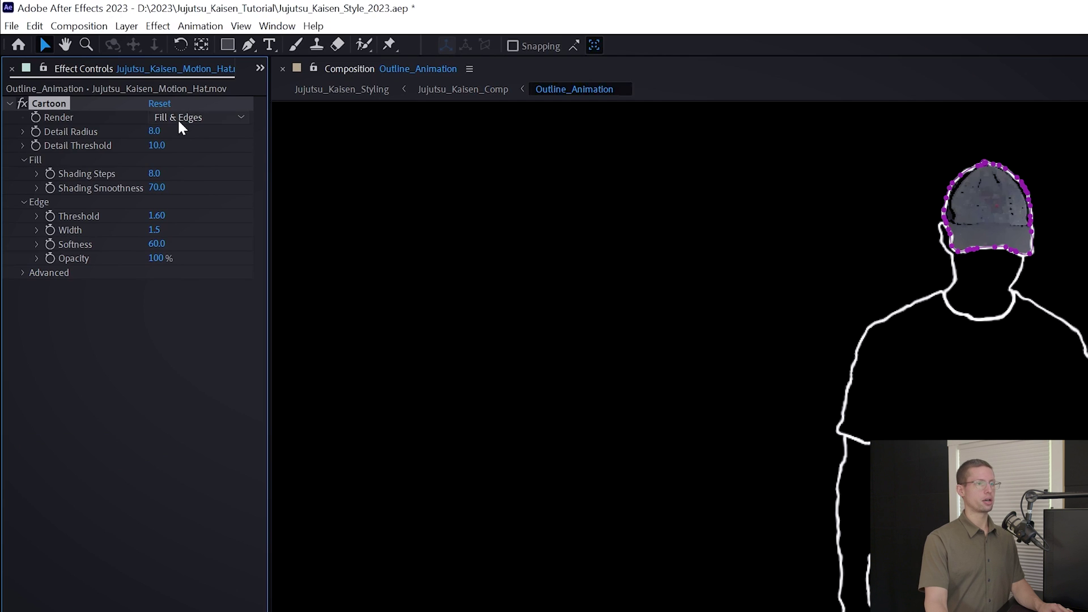
click(101, 70)
click(185, 152)
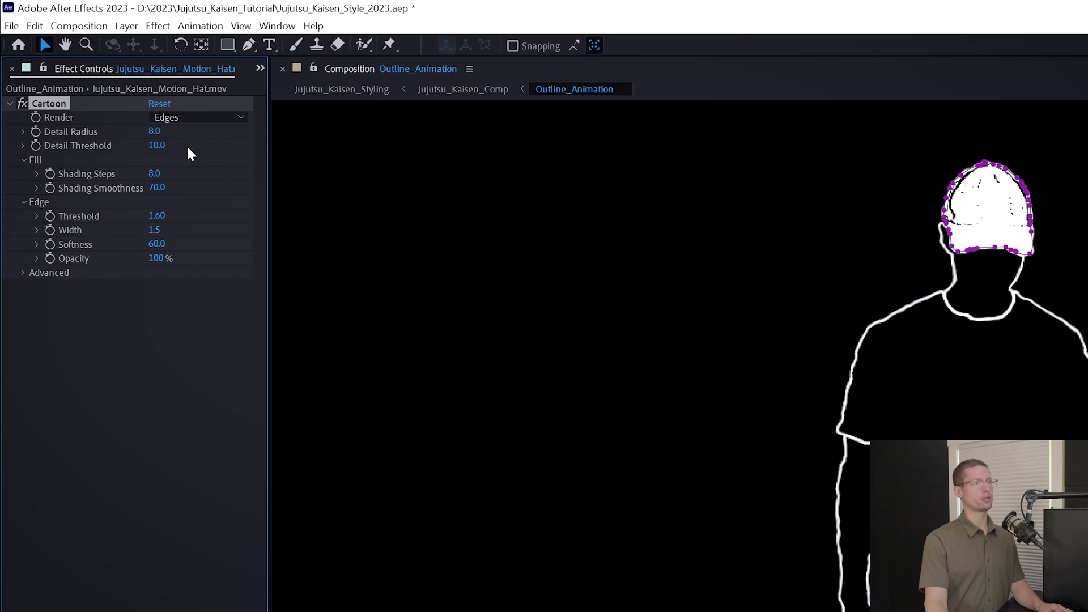
click(156, 146)
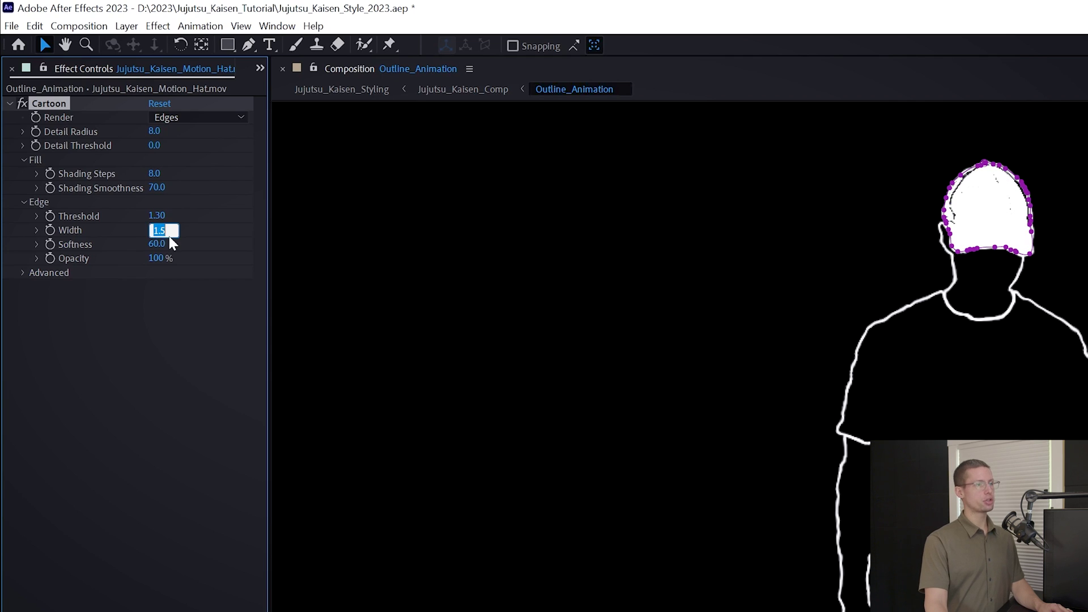
text(3)
key(Return)
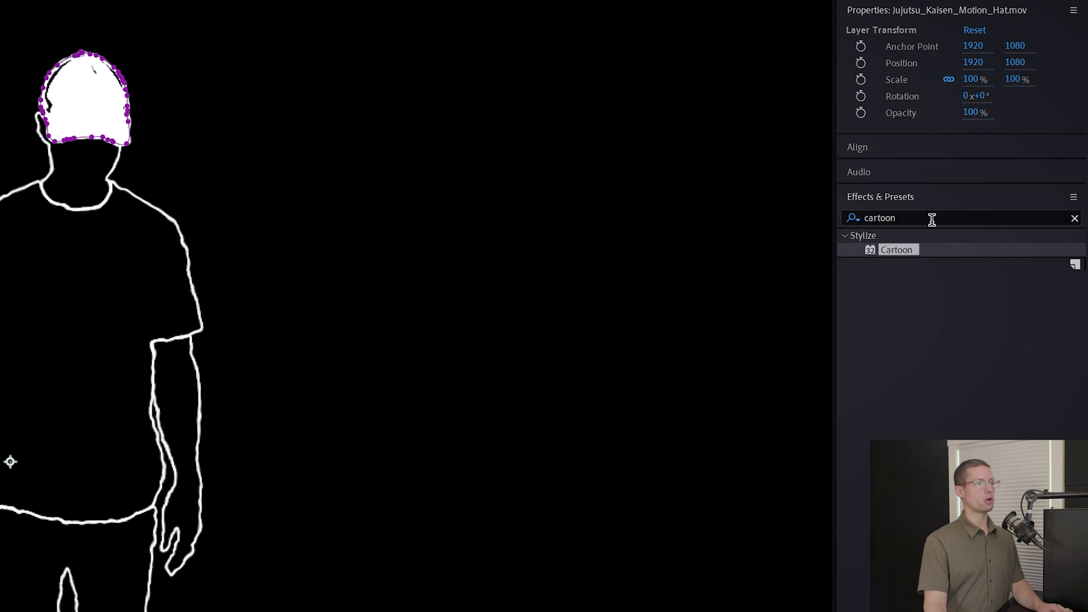
Step: Add Invert to the Hat footage, then move on to the Head, Arms and Shorts layers
drag(930, 216, 842, 217)
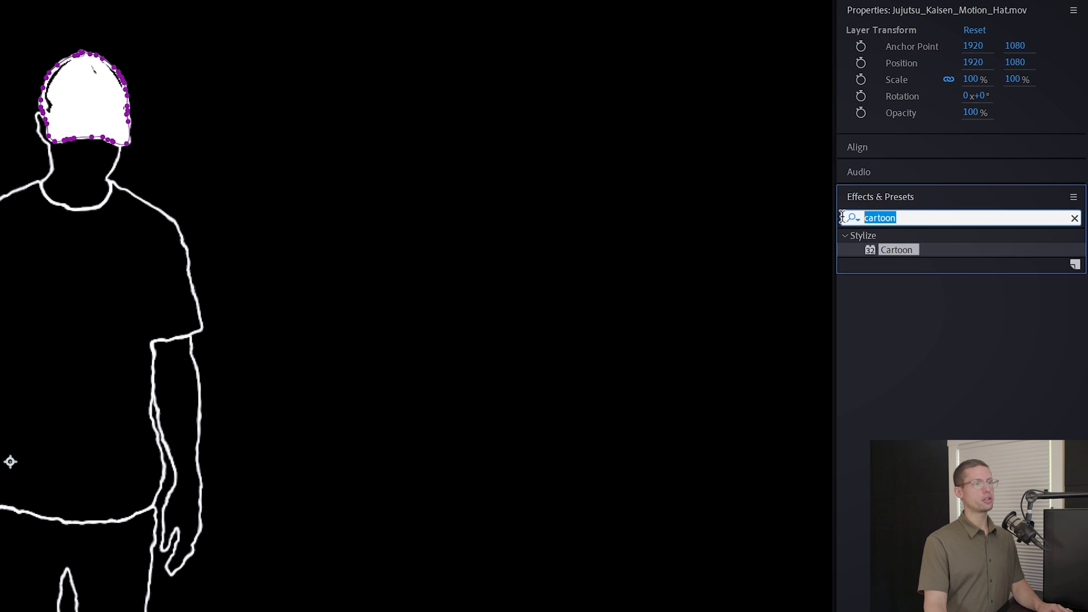
text(invert)
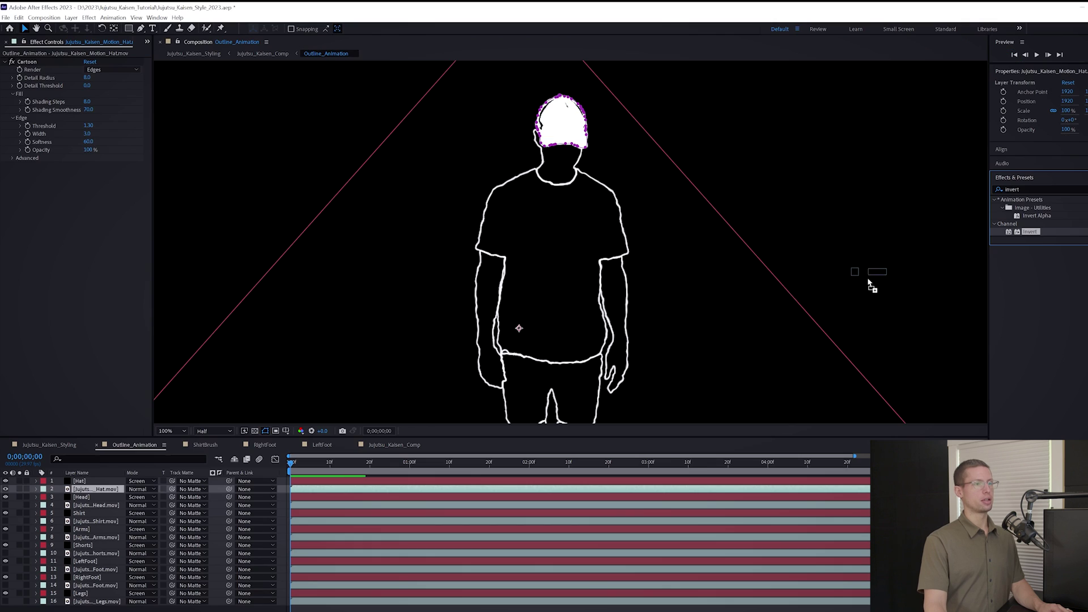
drag(118, 465, 95, 489)
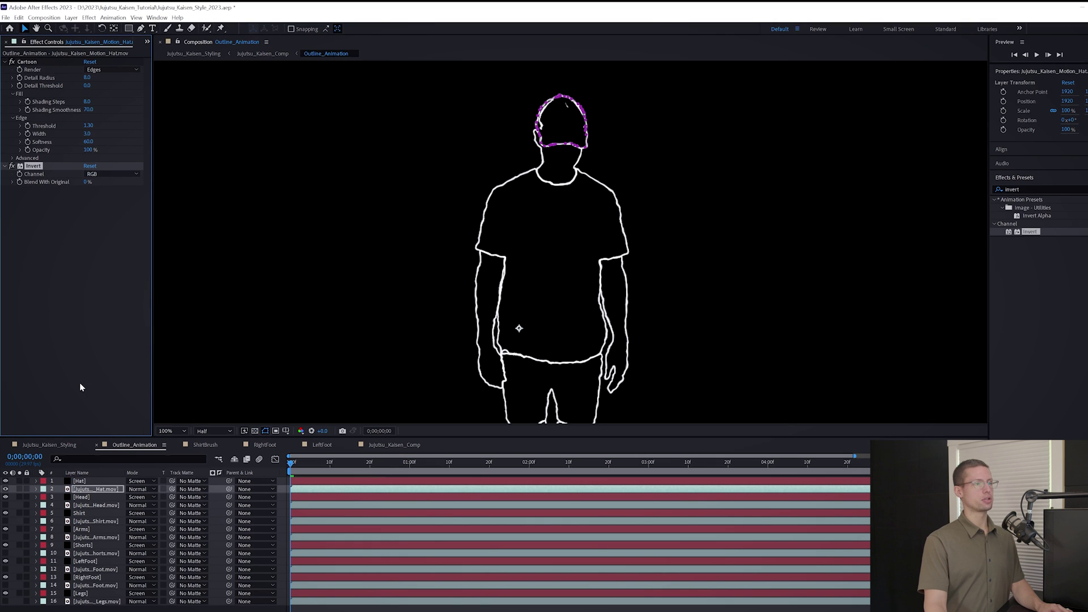
click(80, 498)
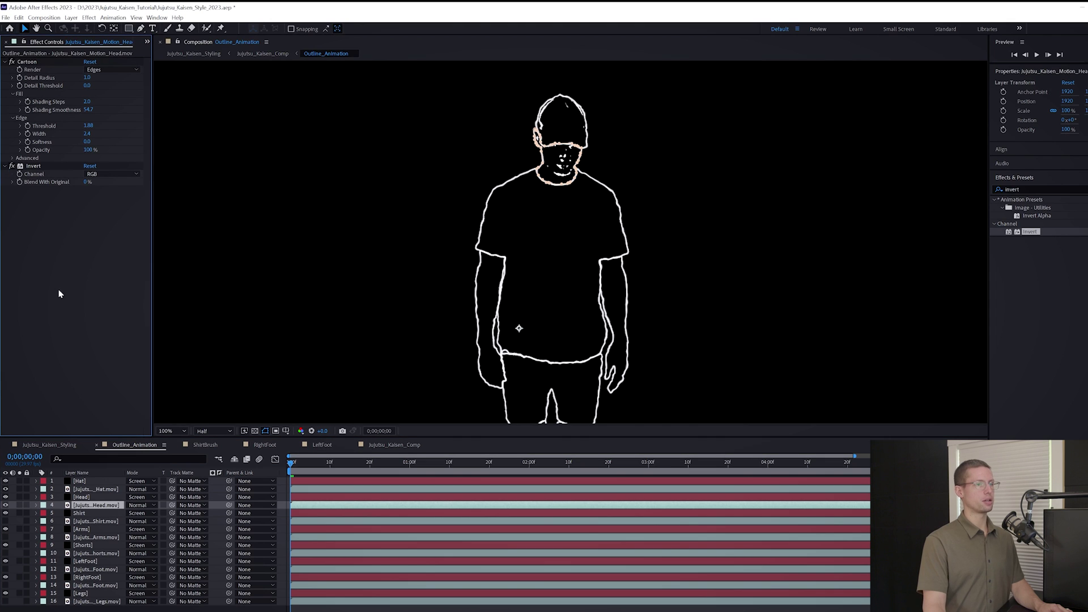
click(81, 538)
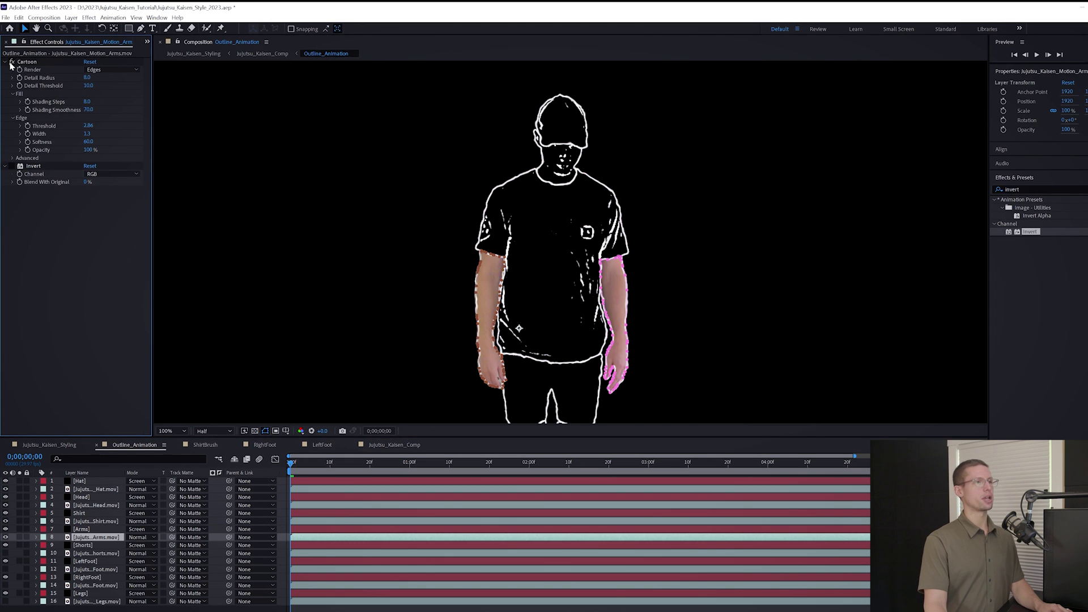
key(ctrl+Down)
key(ctrl+Down)
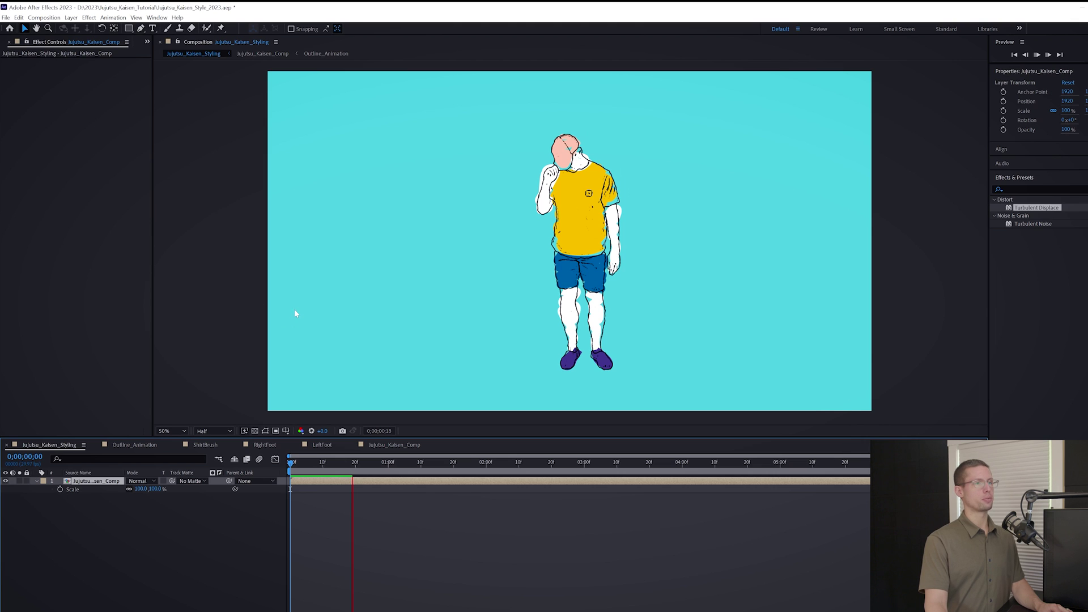
Step: Apply Posterize Time to the Jujutsu_Kaisen_Comp layer with a Frame Rate of 8
click(853, 199)
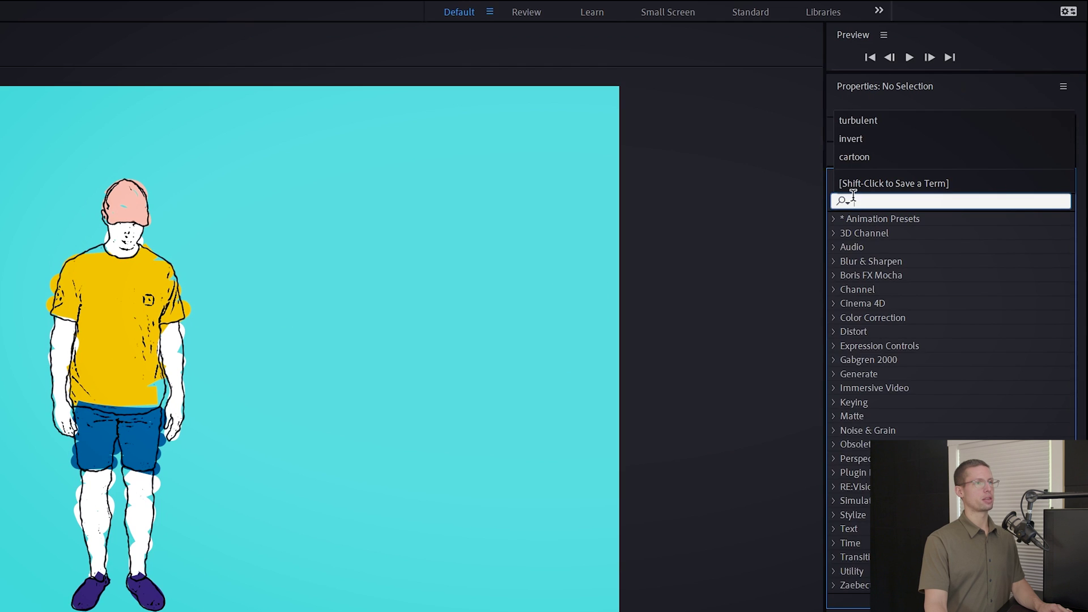
text(posterize)
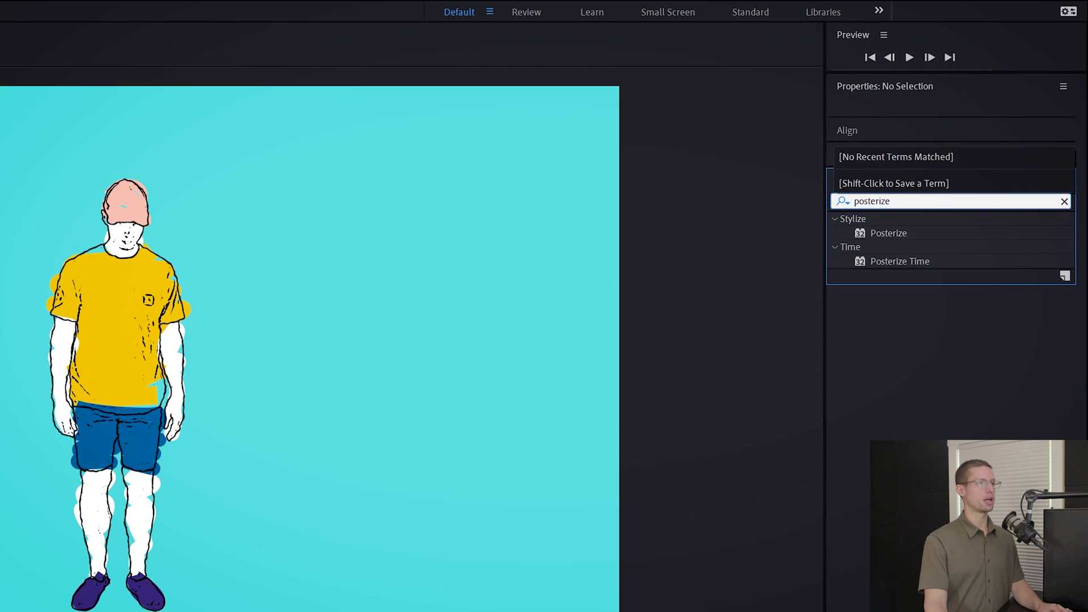
drag(900, 262, 94, 482)
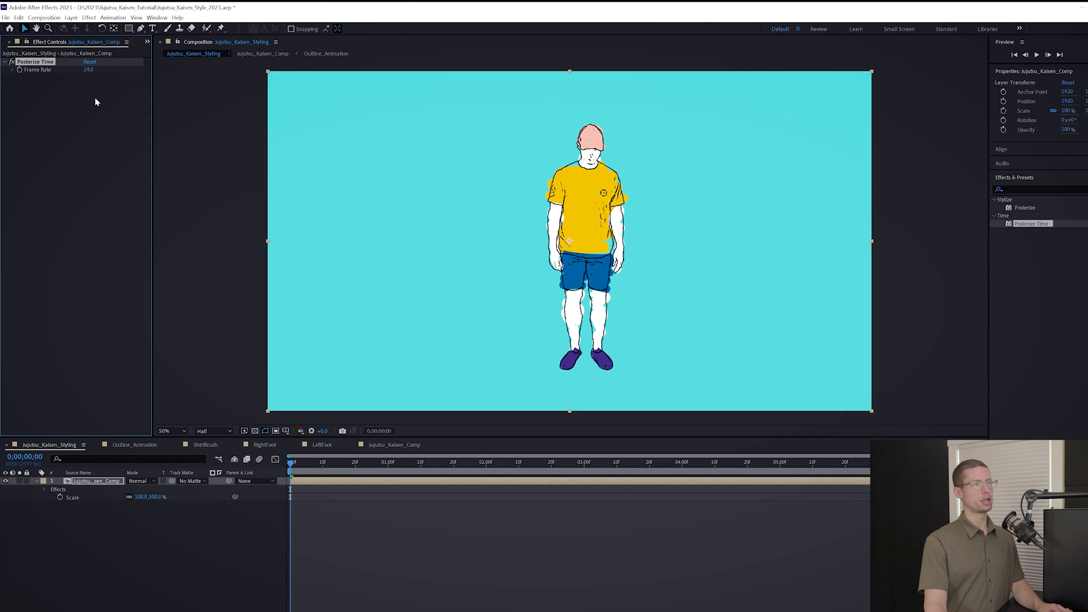
click(88, 69)
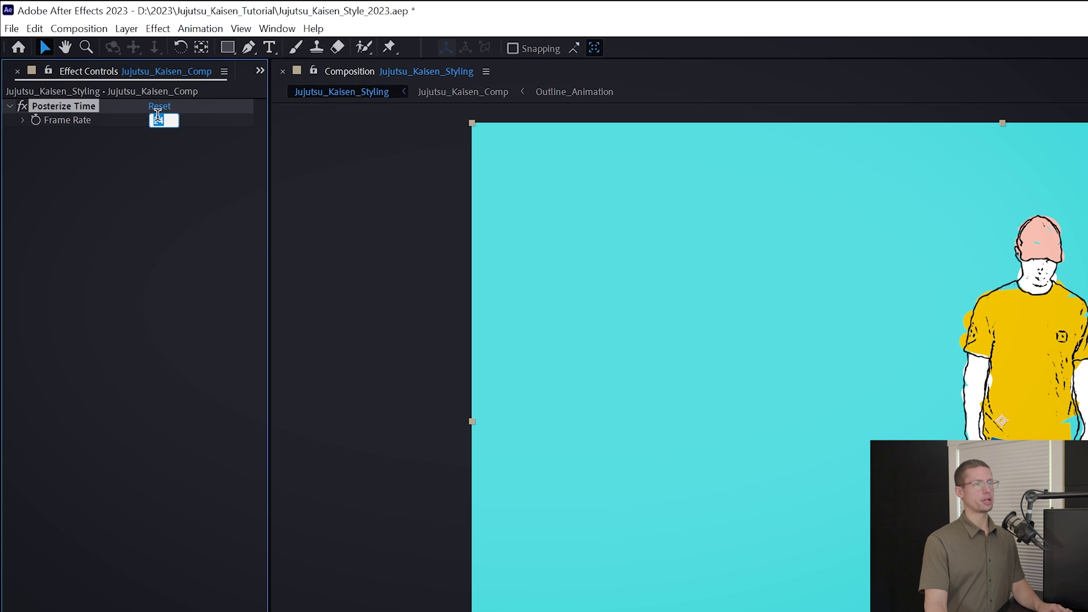
text(8)
key(Return)
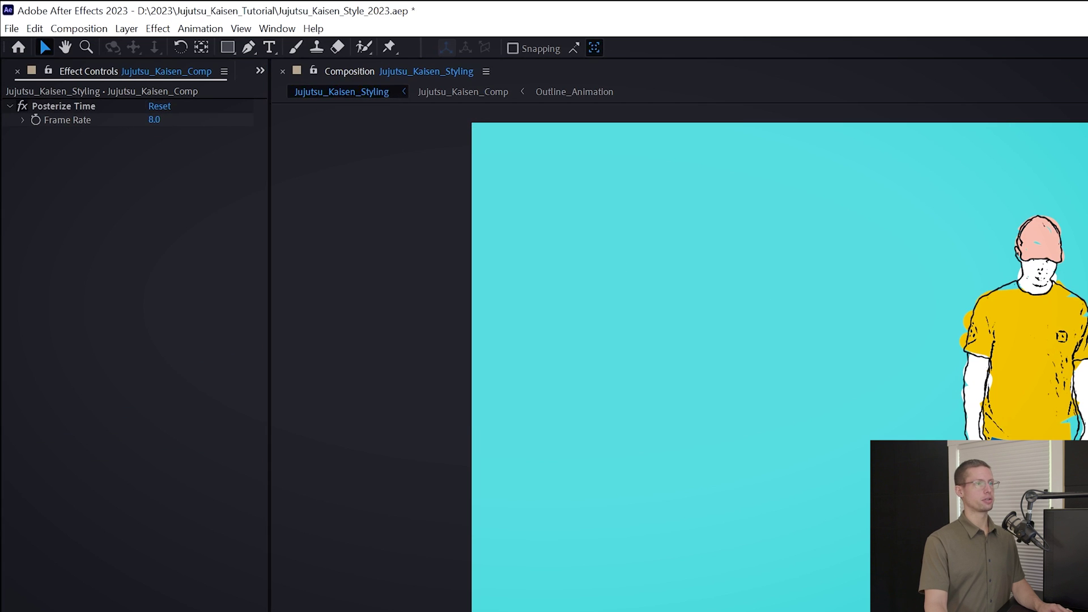